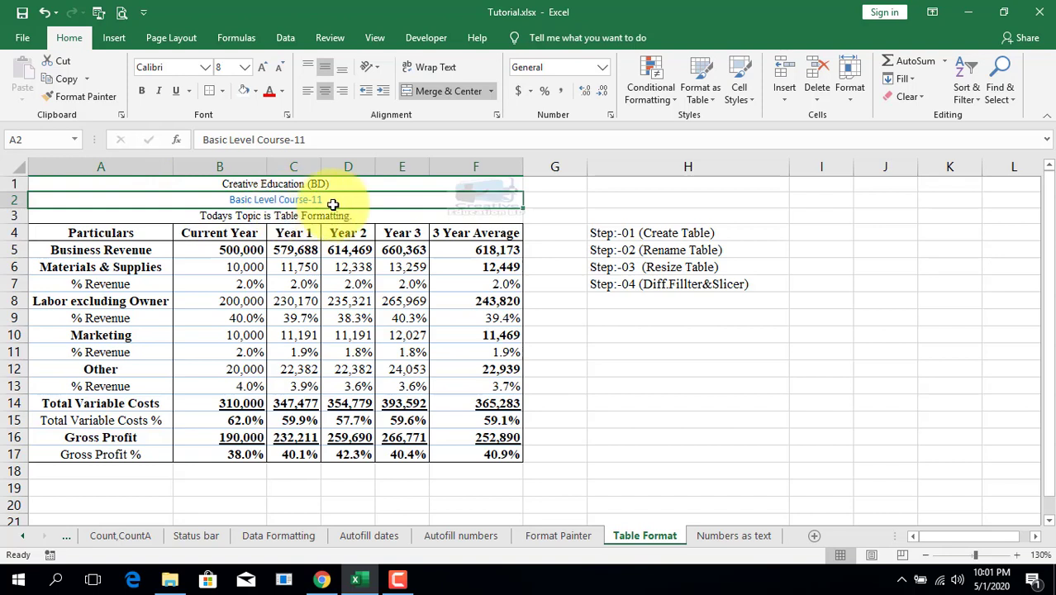
- Look over the title and step list, then select the data range A4:F17
click(194, 218)
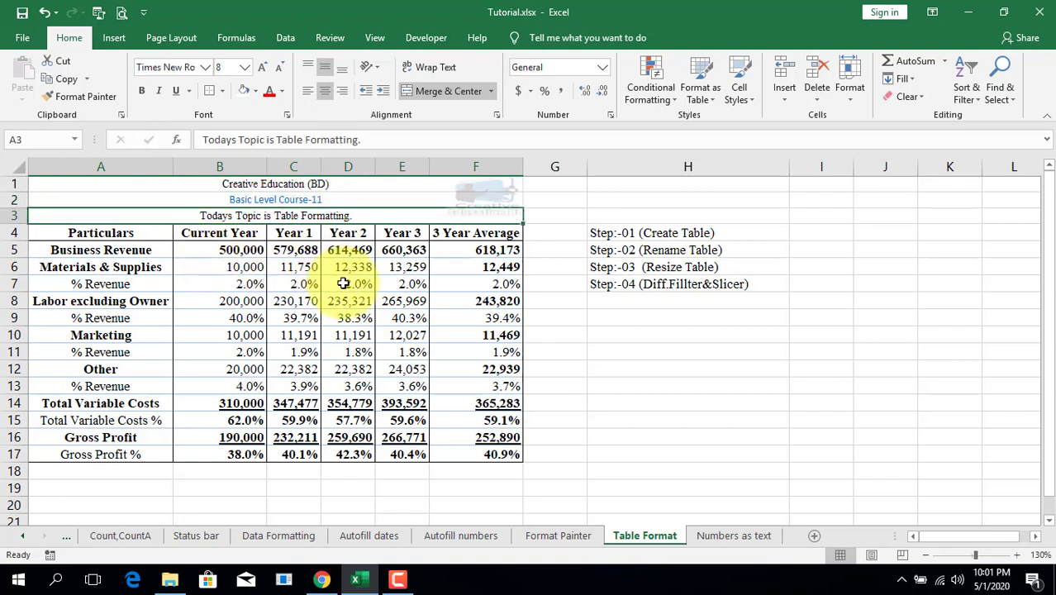
click(650, 165)
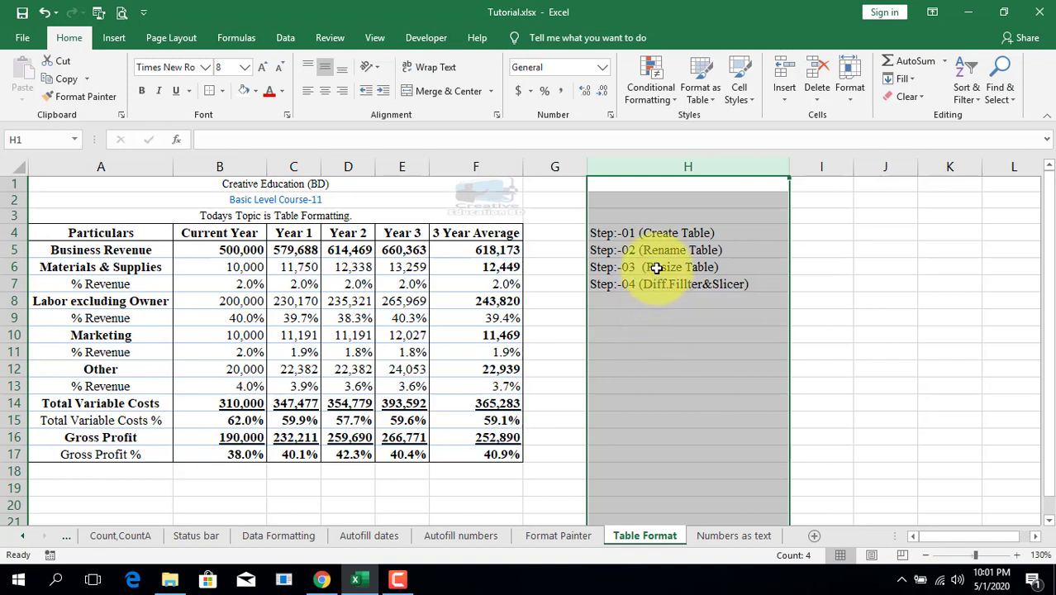
click(609, 232)
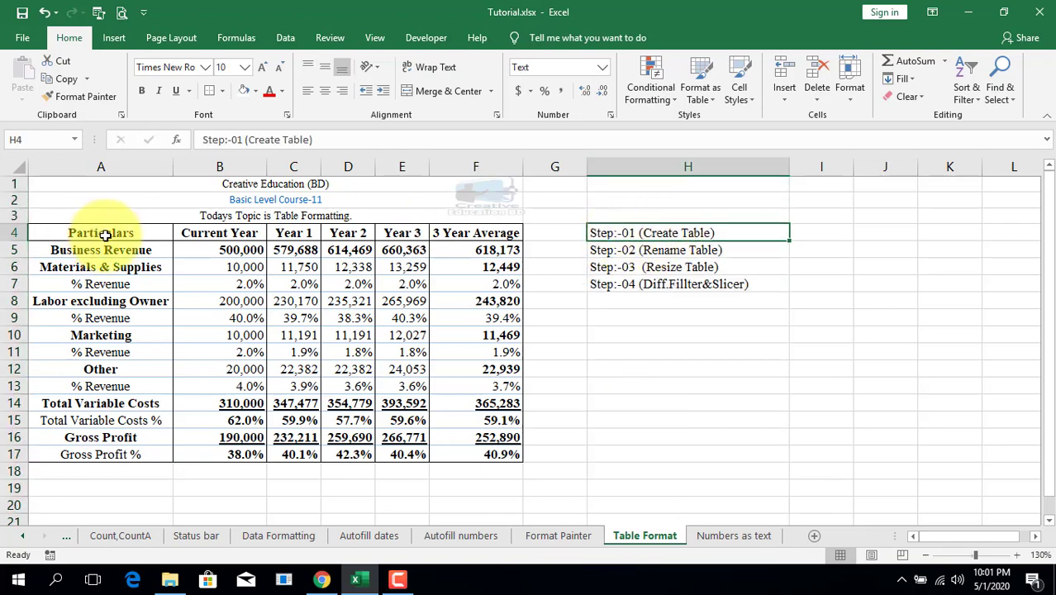
drag(106, 235, 485, 454)
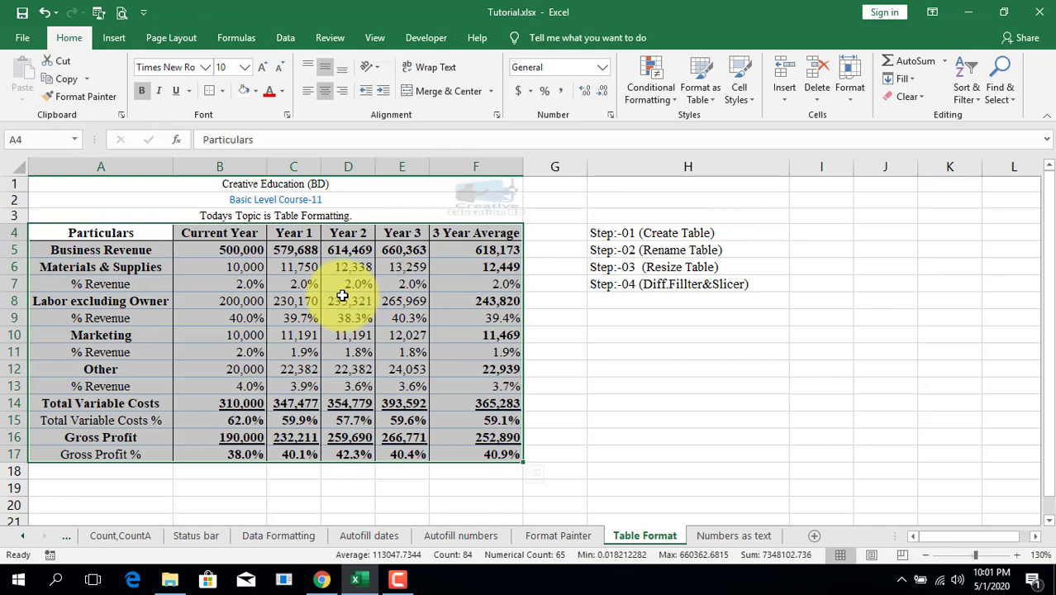
- Try making a table with Ctrl+T and then with a light table style, undoing each attempt
key(ctrl+t)
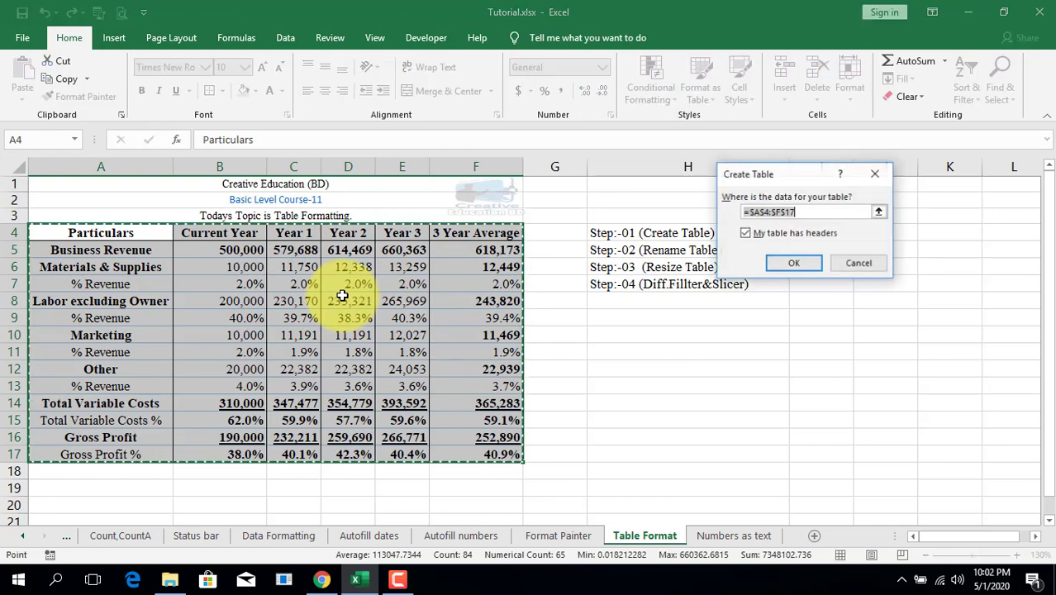
click(791, 265)
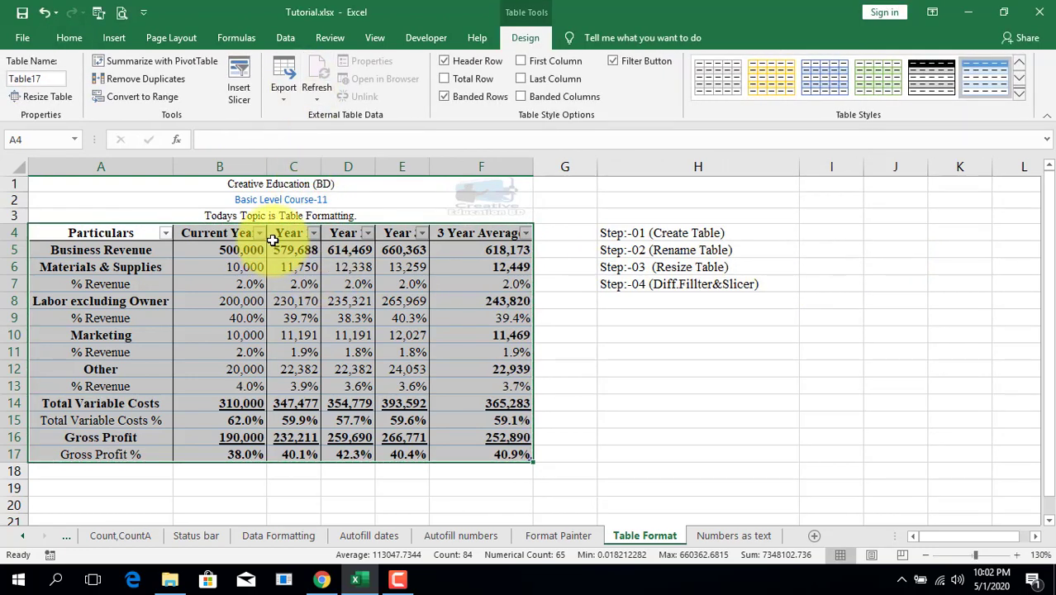
key(ctrl+z)
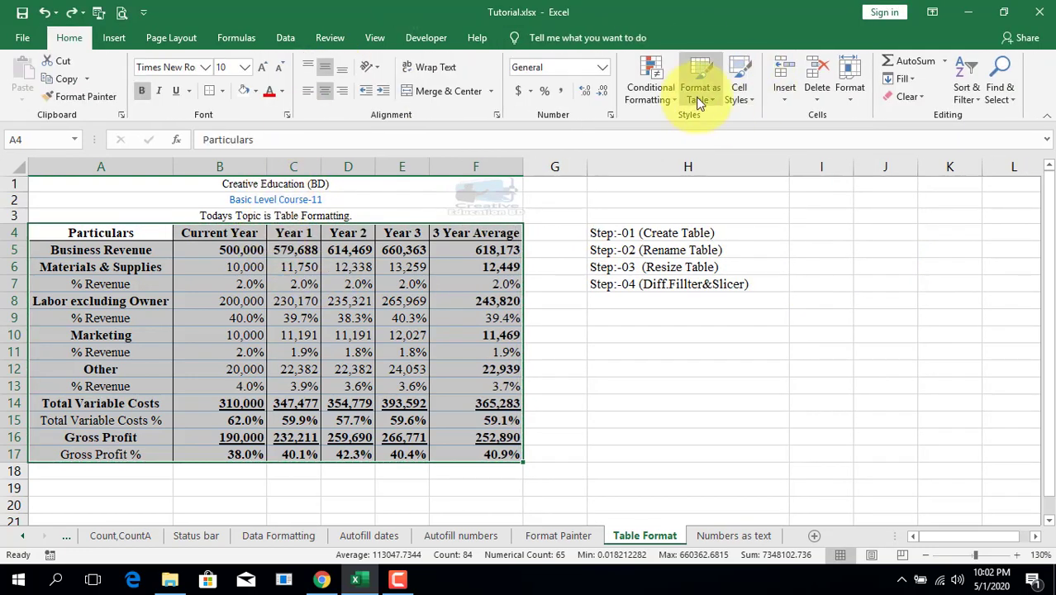
click(696, 96)
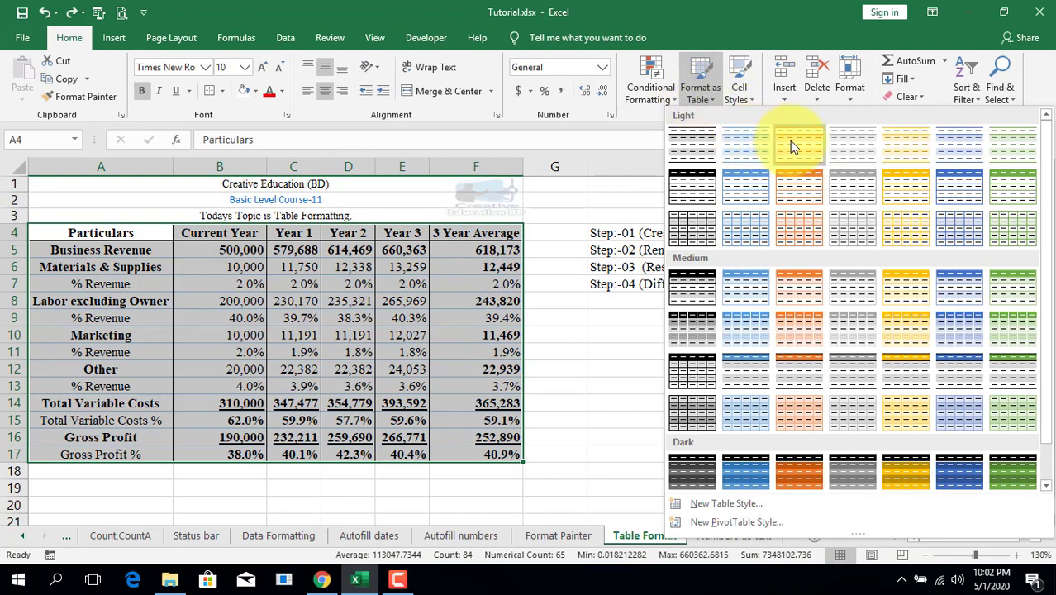
click(858, 155)
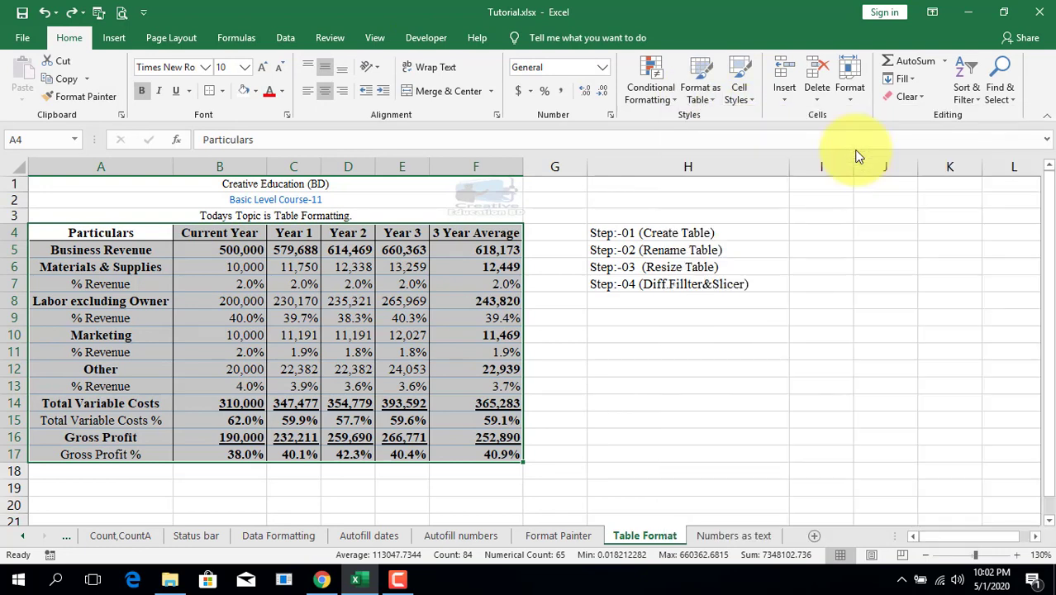
click(789, 265)
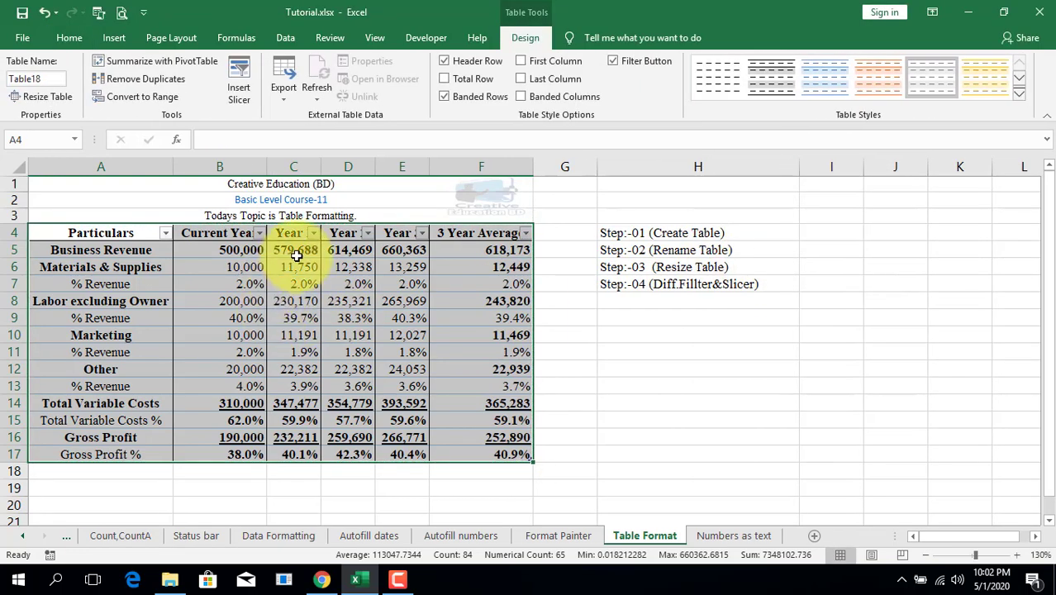
key(ctrl+z)
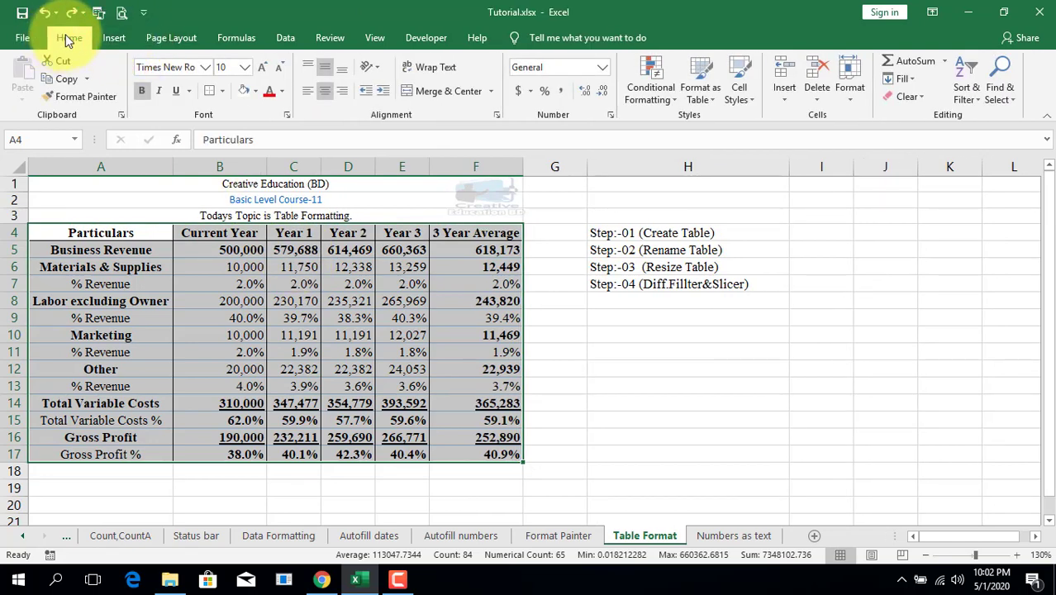
- Insert a table over A4:F17 from the Insert ribbon, then request Convert to Range
click(113, 37)
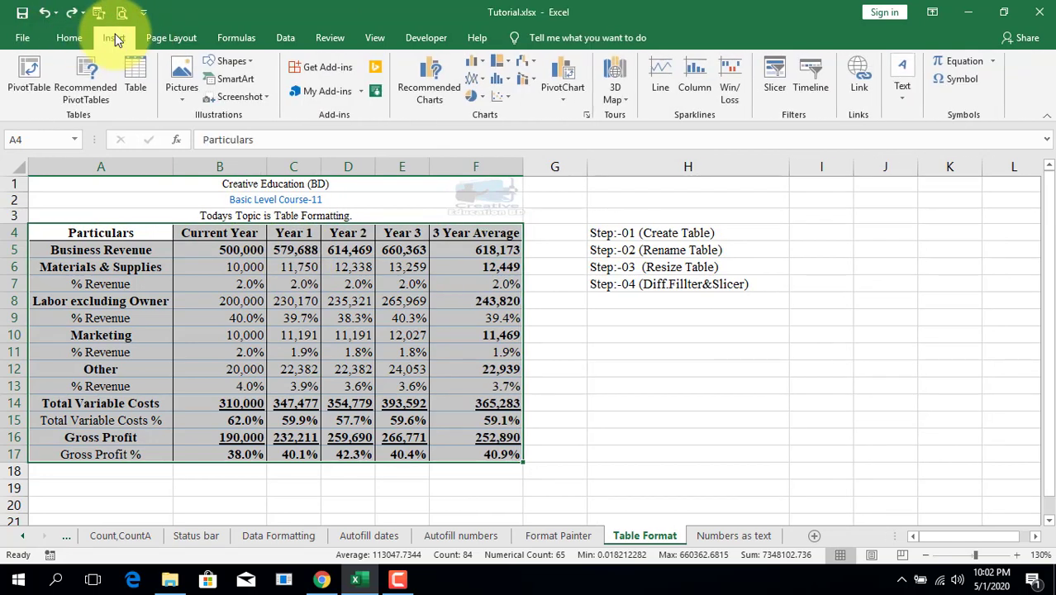
click(141, 79)
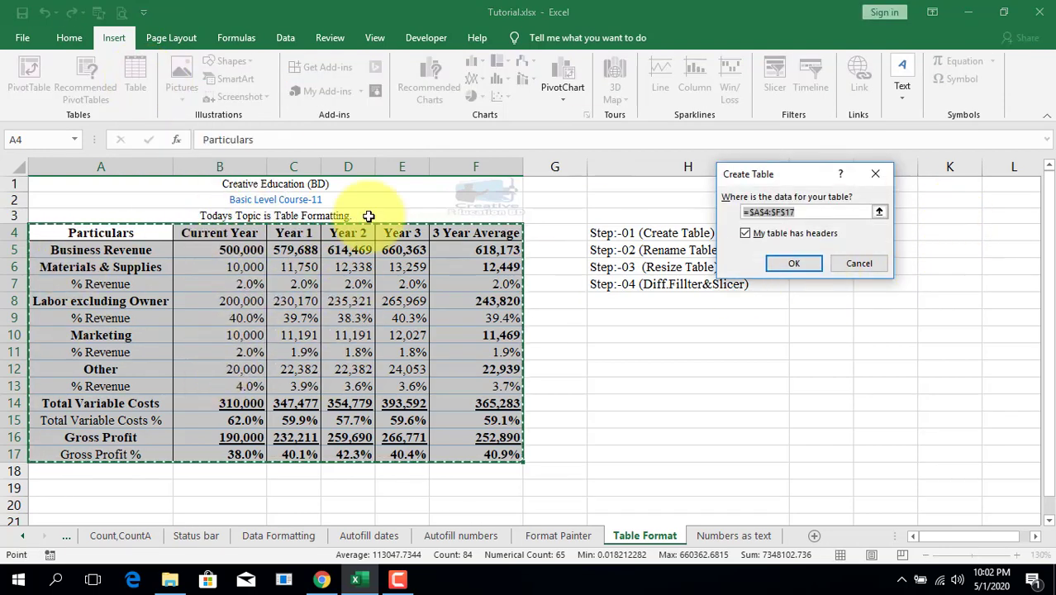
click(787, 265)
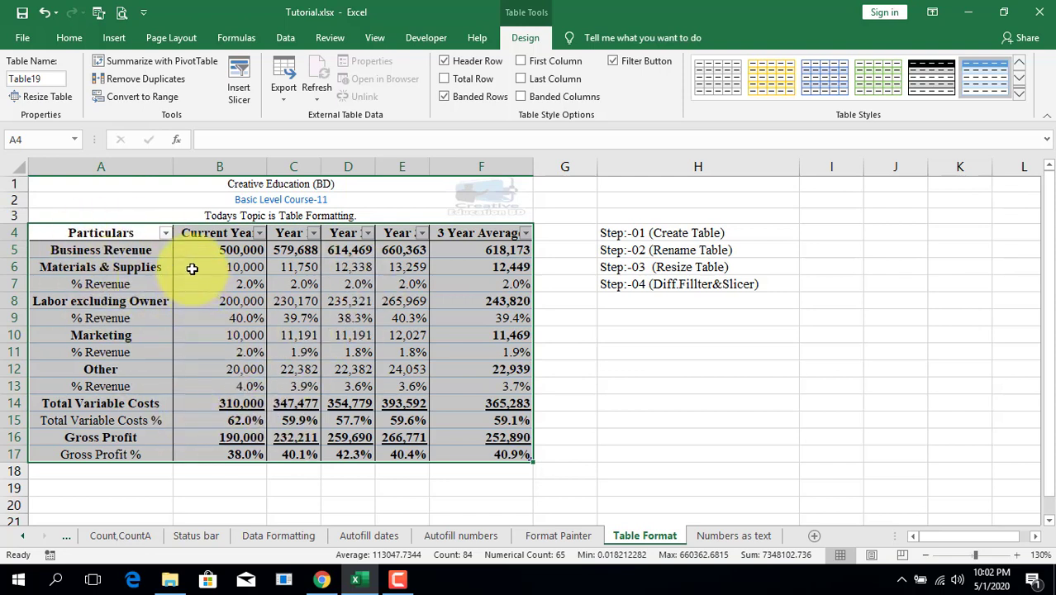
click(141, 102)
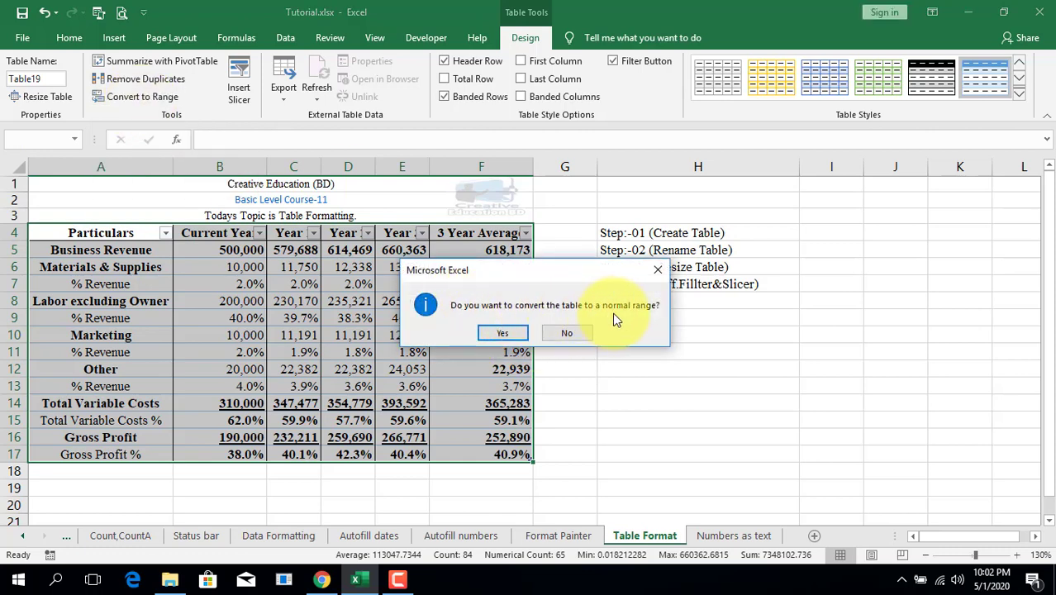
- Confirm converting to a normal range, then recreate the table with Ctrl+T as Table20
click(504, 333)
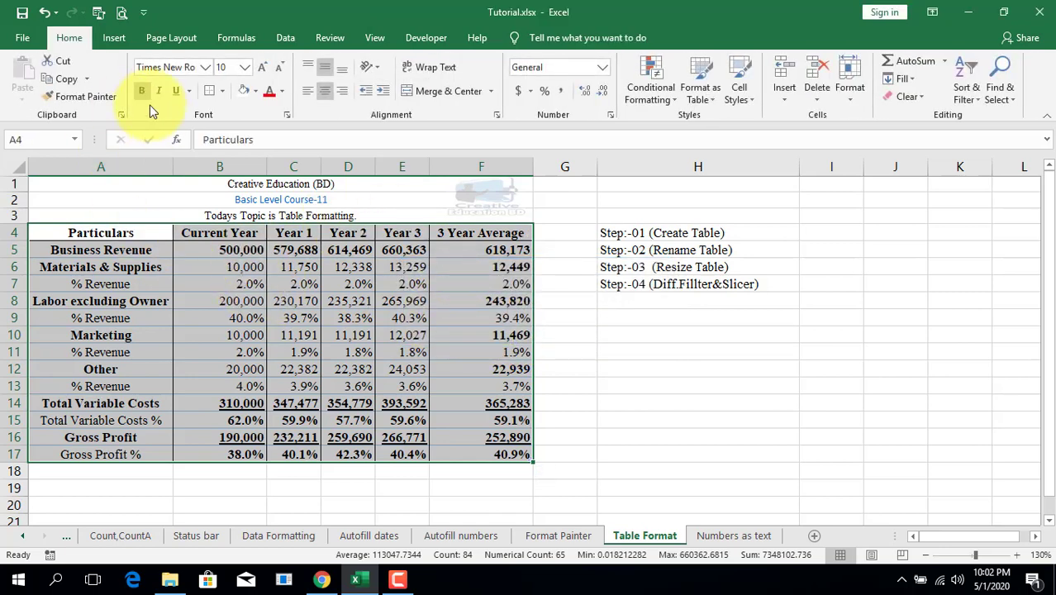
key(ctrl+t)
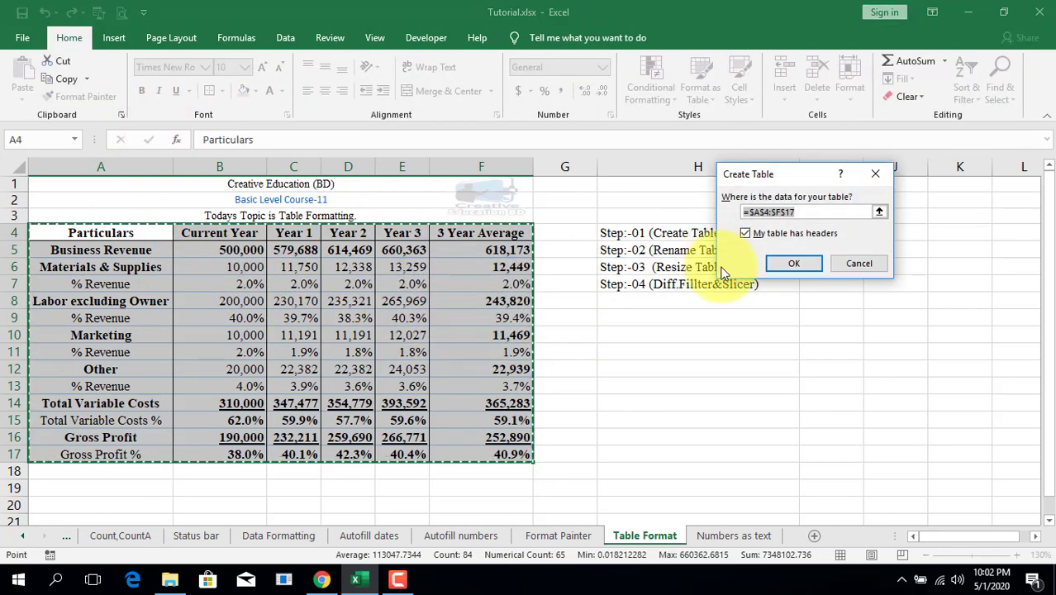
click(791, 261)
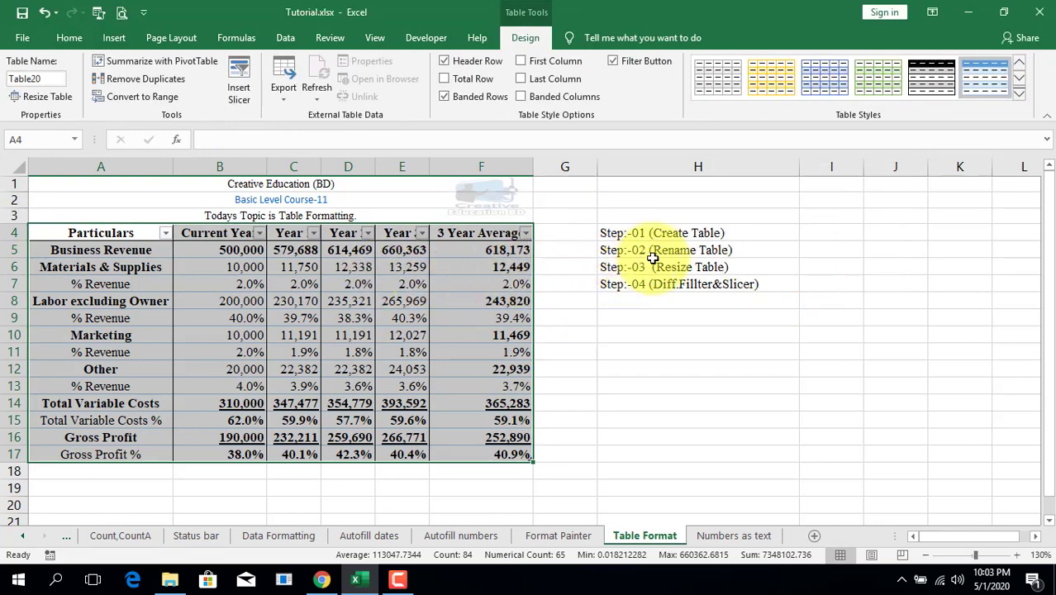
- Select cells H5, C7, H11 and C7 to compare outside and inside the table
click(678, 249)
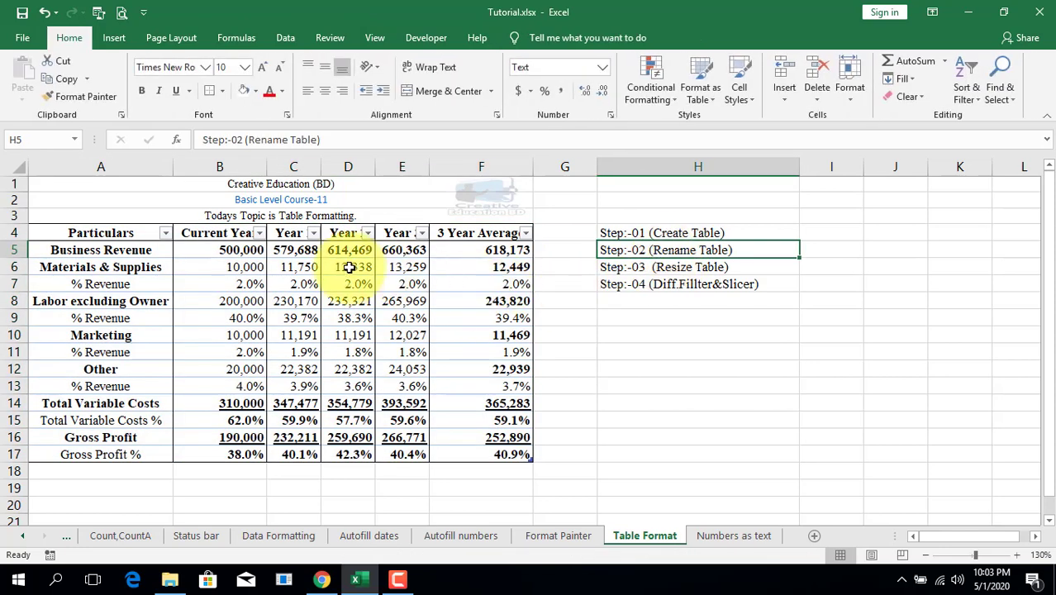
click(309, 285)
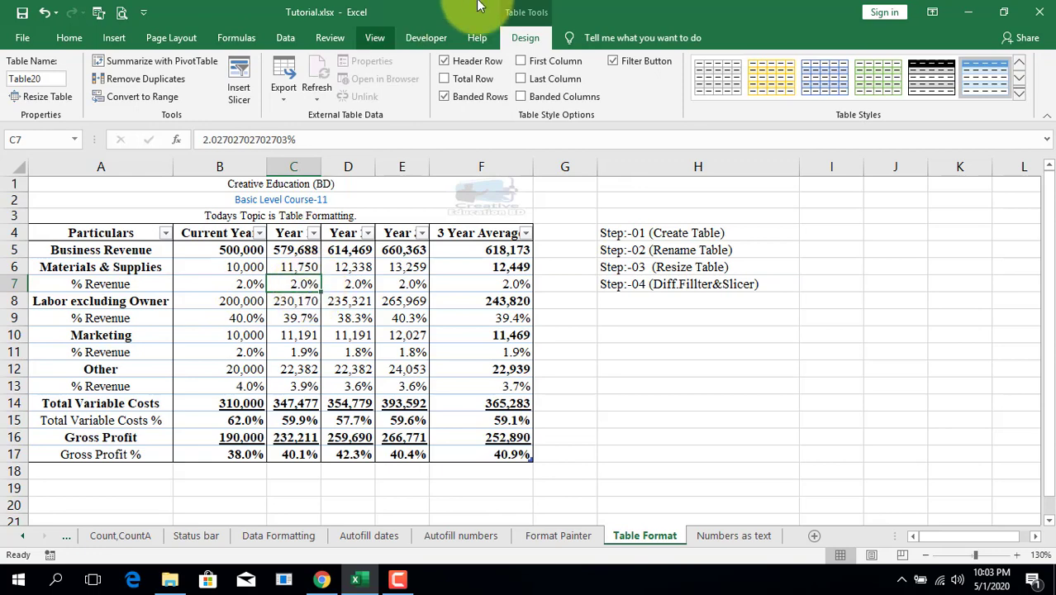
click(603, 348)
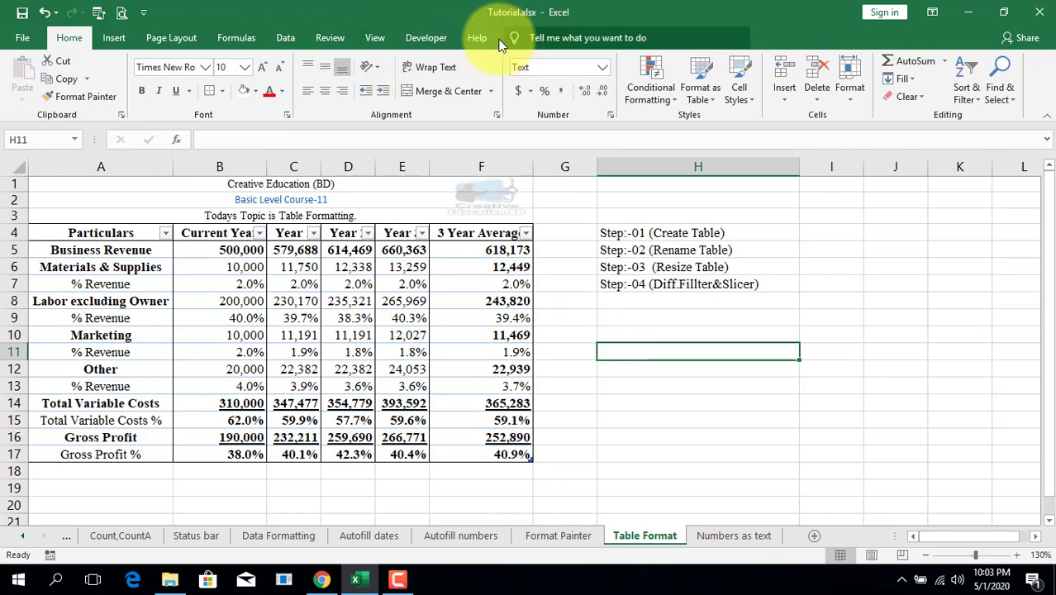
click(304, 286)
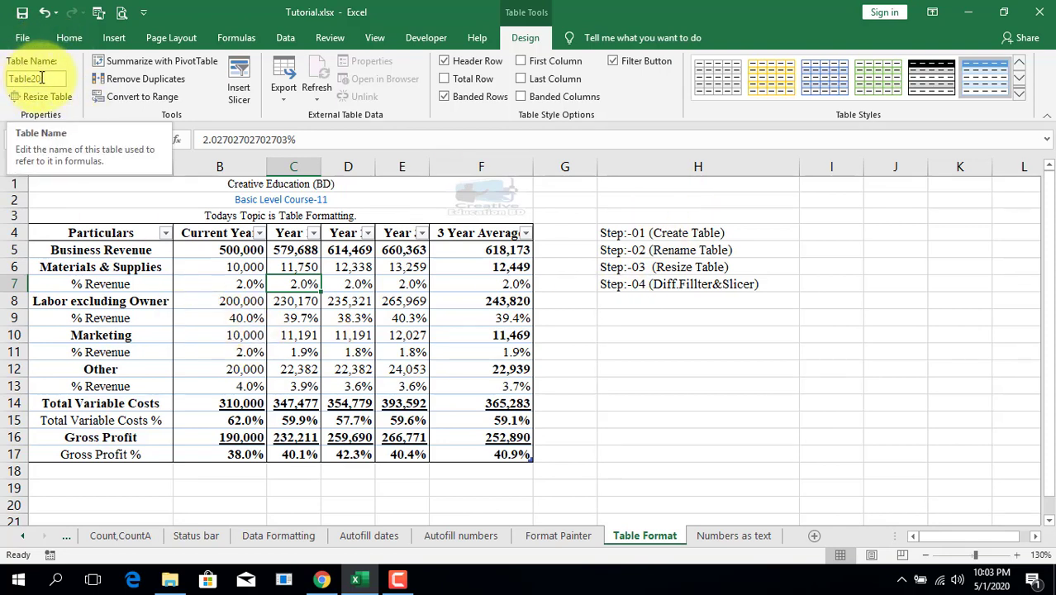
- Rename Table20 to 'Creative', select it through the Name Box, then select cell H10
click(13, 81)
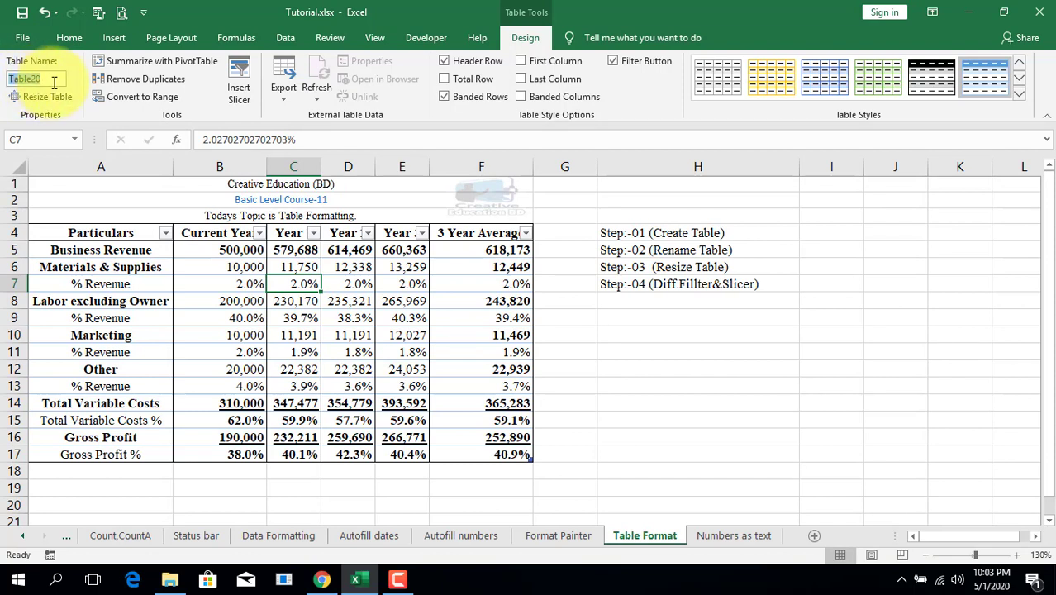
text(Creative)
click(74, 138)
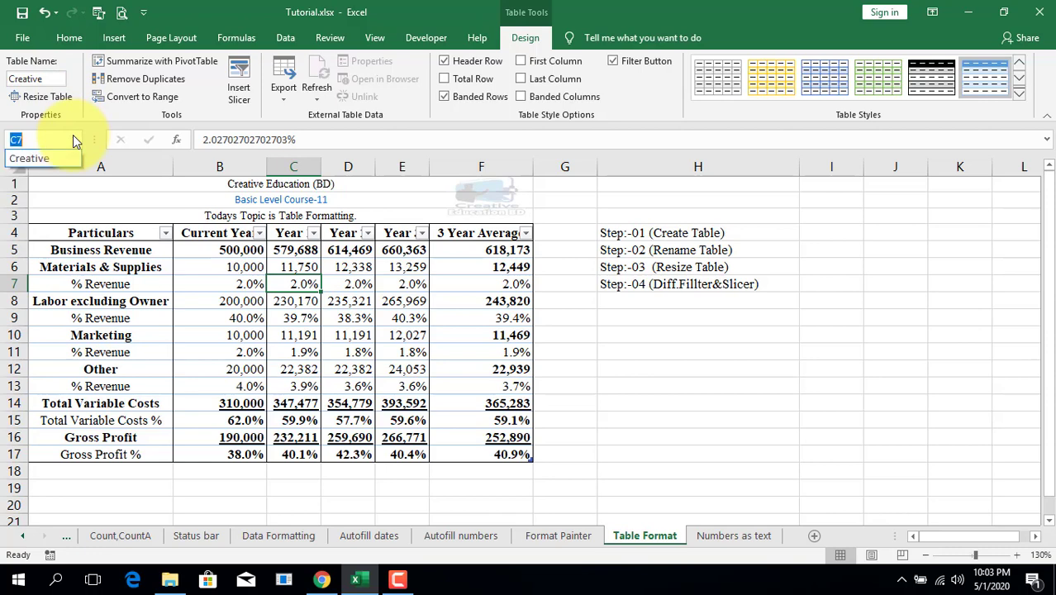
click(47, 158)
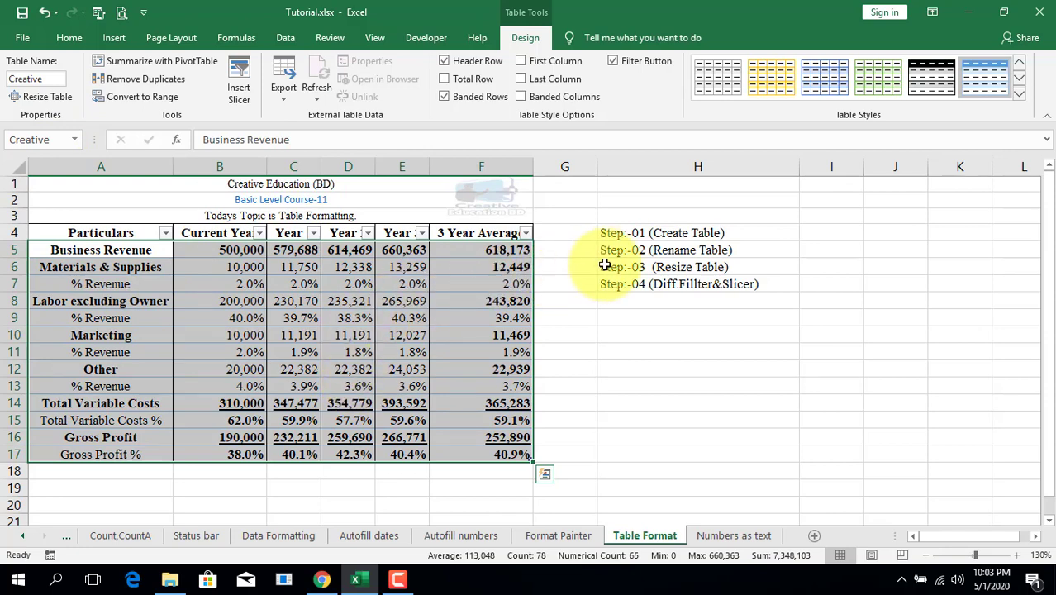
click(665, 338)
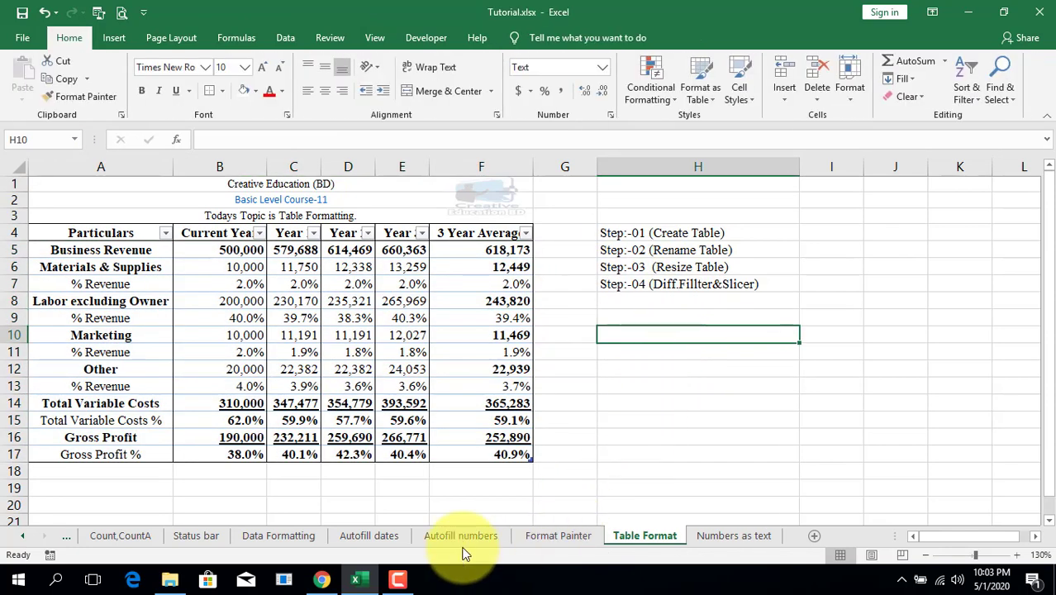
- Visit the Autofill dates, Data Formatting and Status bar sheets, then pick 'Creative' from the Name Box
click(370, 535)
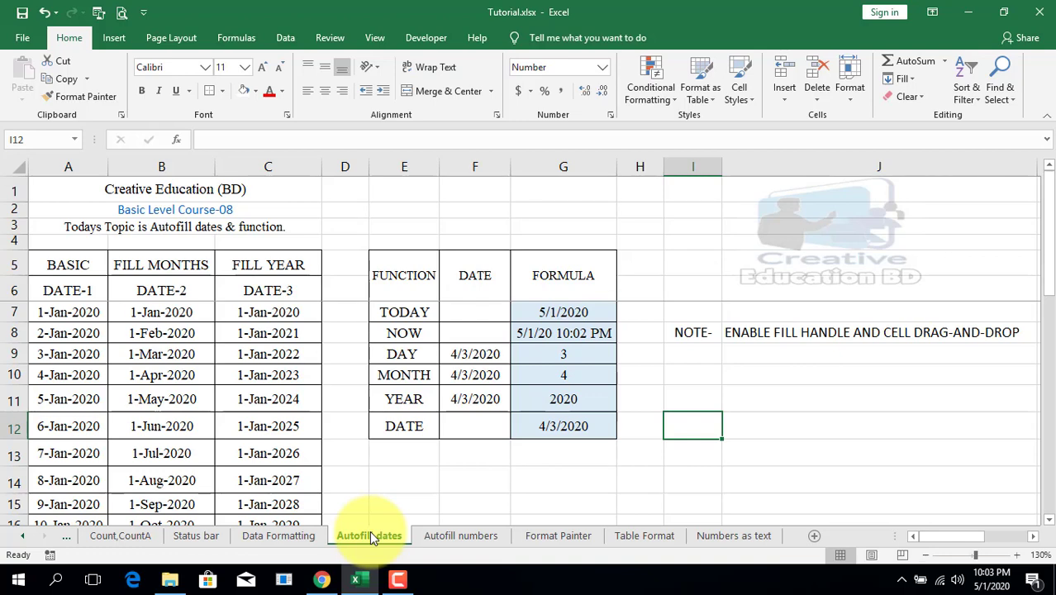
click(691, 355)
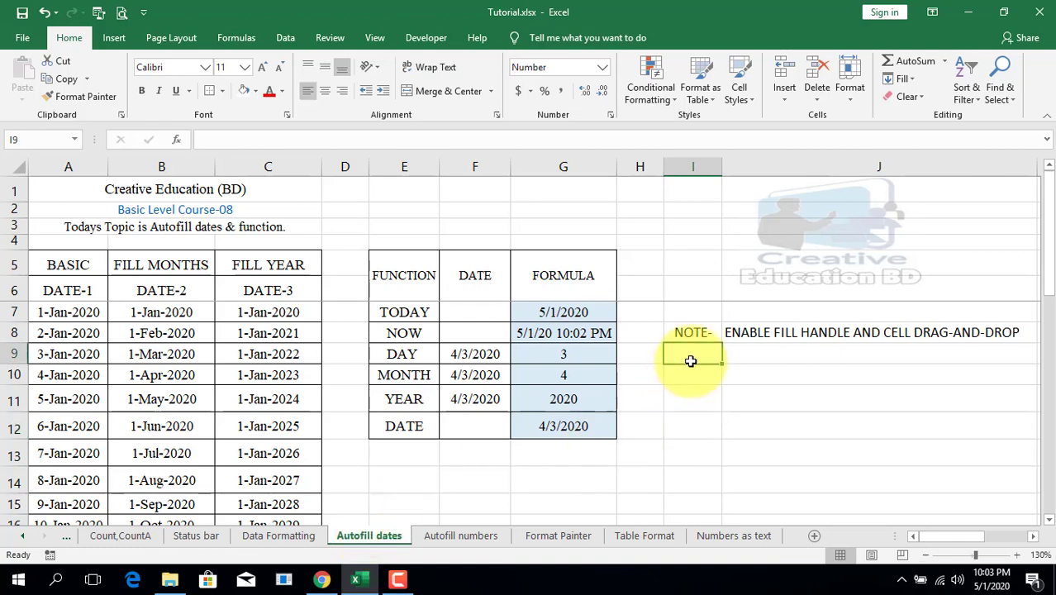
click(278, 536)
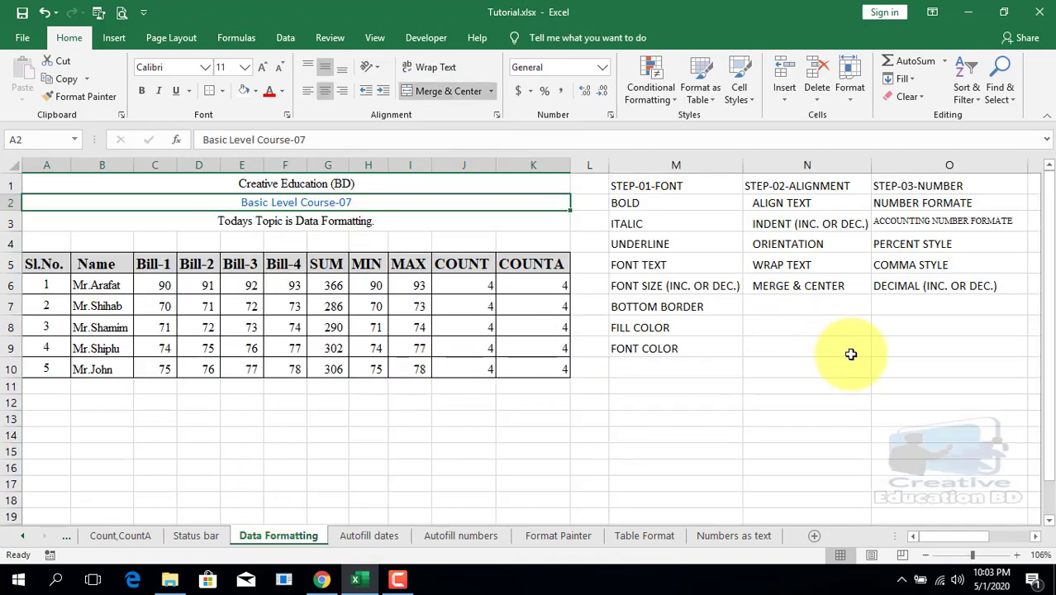
click(847, 351)
click(197, 533)
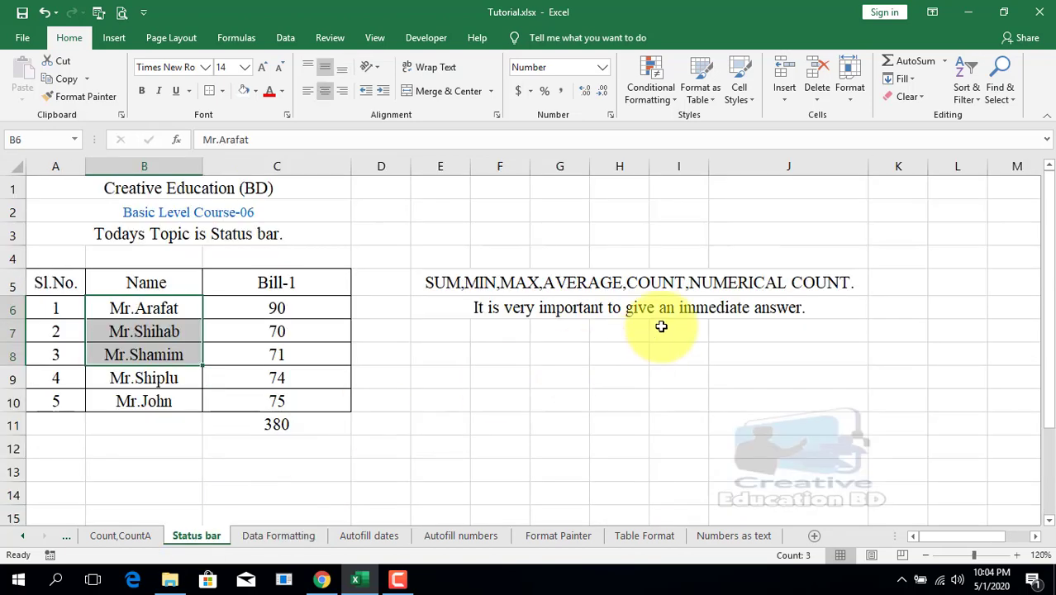
click(389, 216)
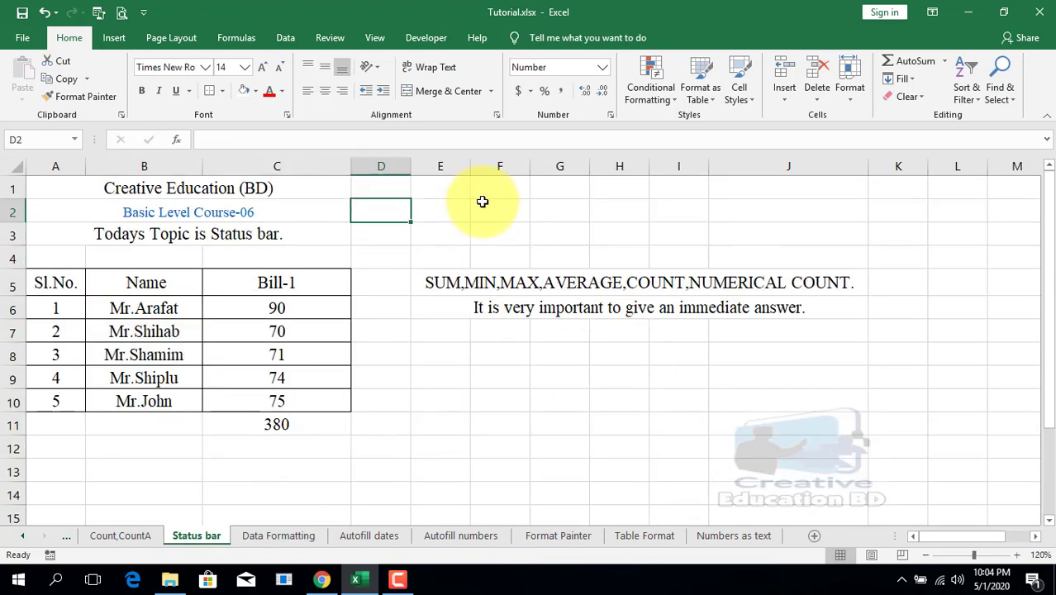
click(75, 139)
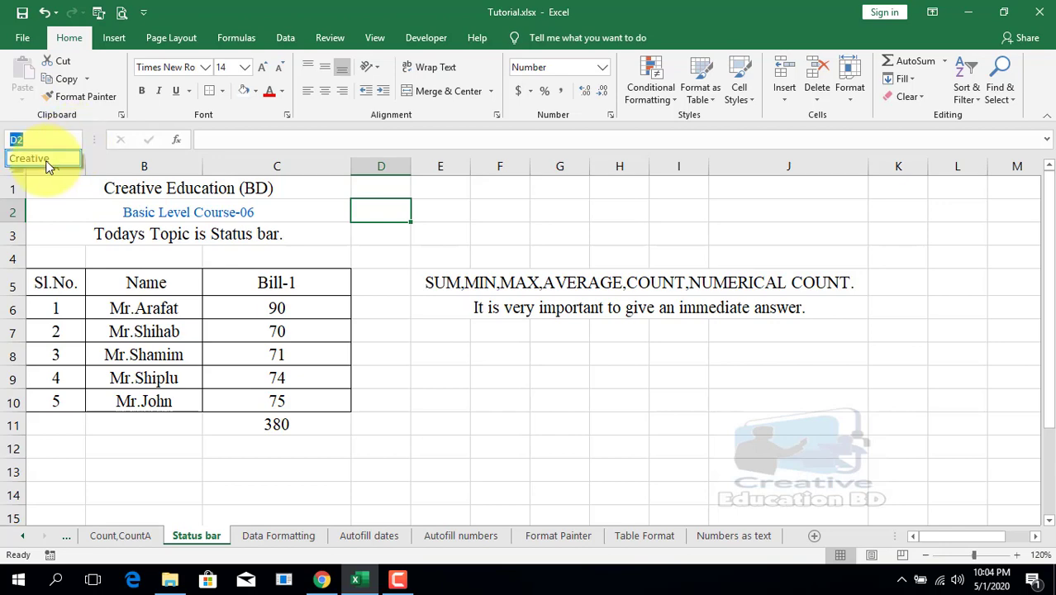
click(45, 158)
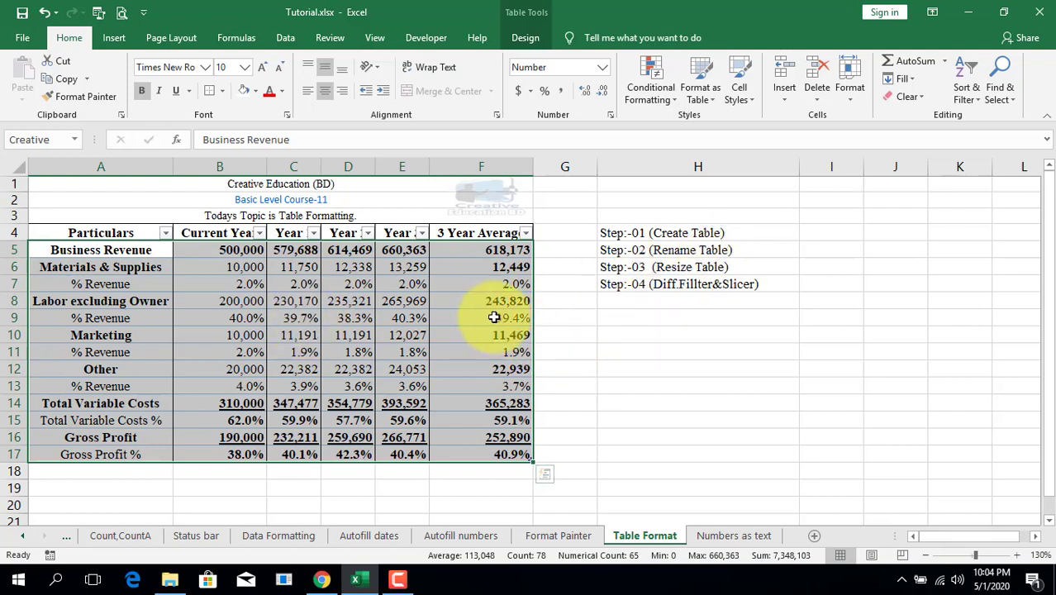
click(672, 266)
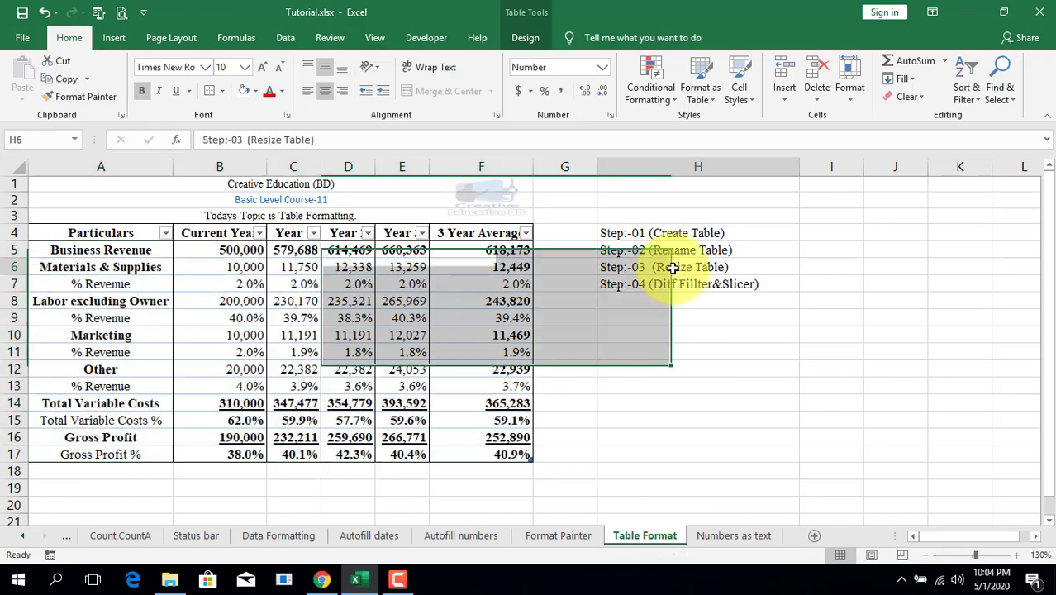
click(230, 302)
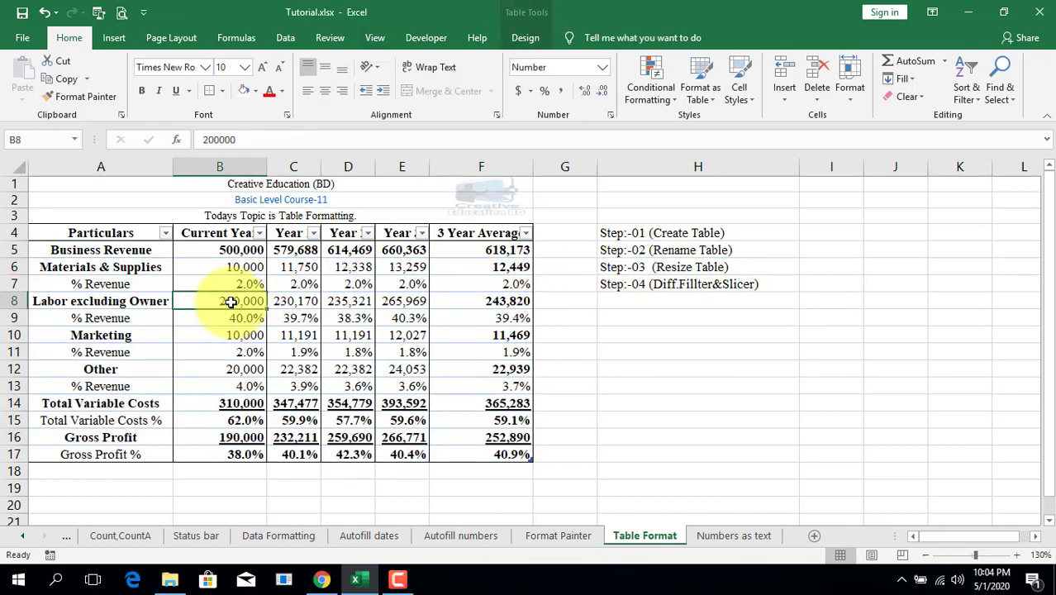
click(398, 164)
drag(397, 162, 47, 177)
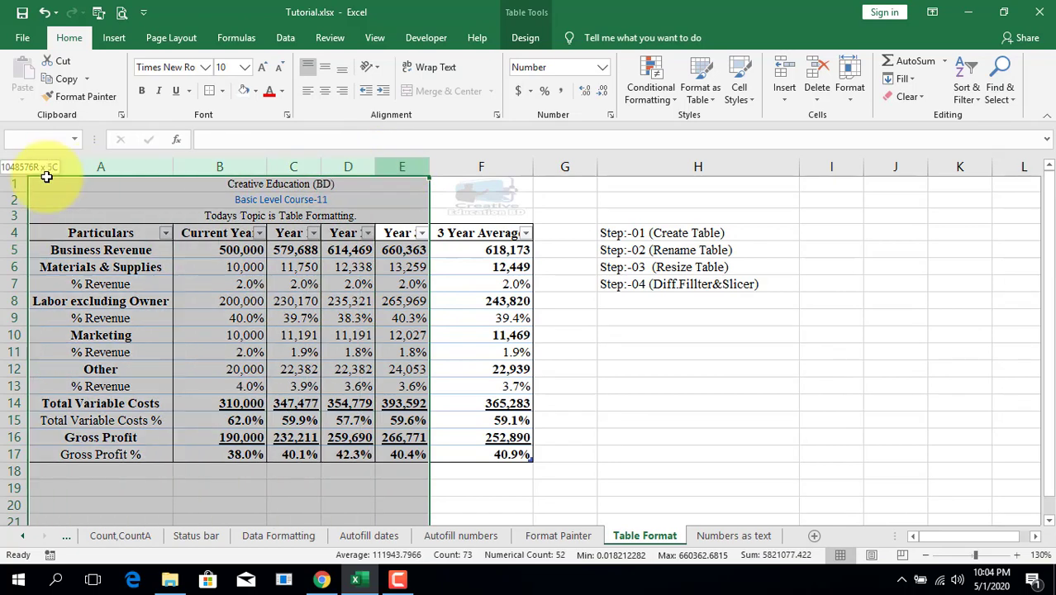
mouse_move(12, 233)
mouse_down()
mouse_move(17, 444)
mouse_move(87, 363)
mouse_up()
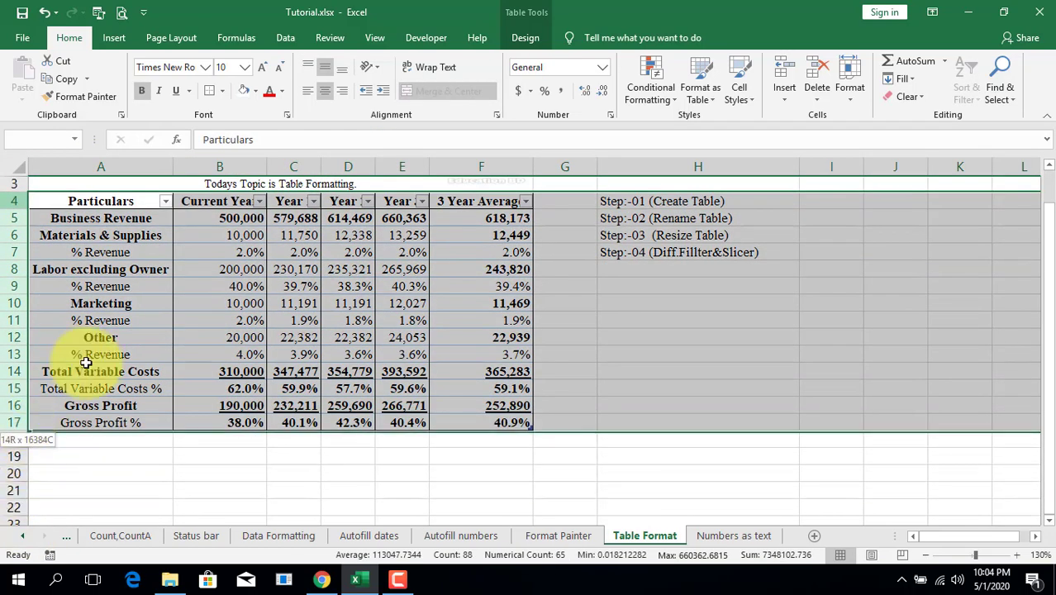
click(475, 163)
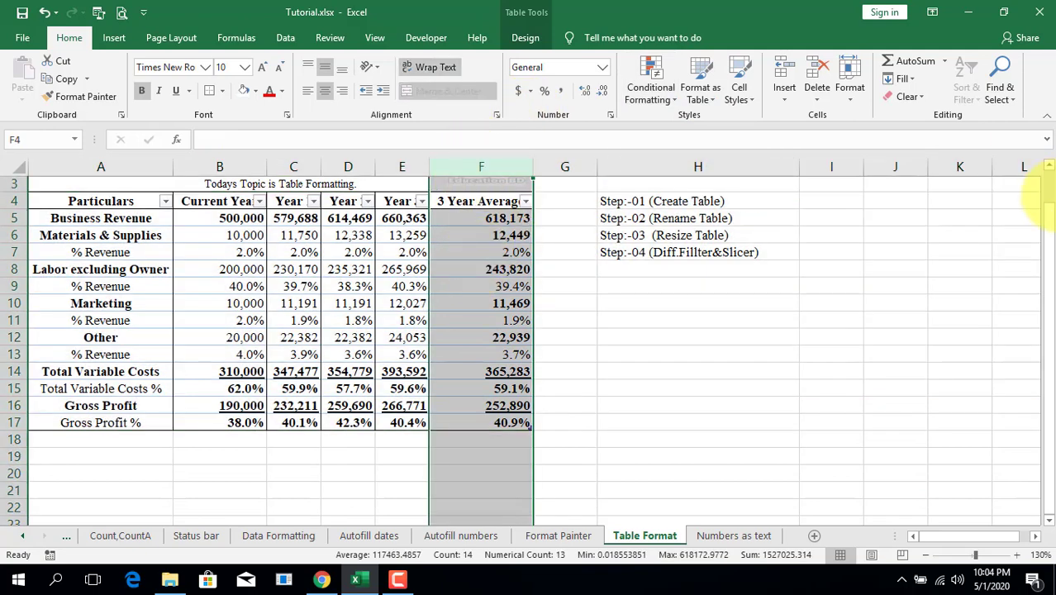
click(1050, 192)
drag(1050, 191, 1051, 113)
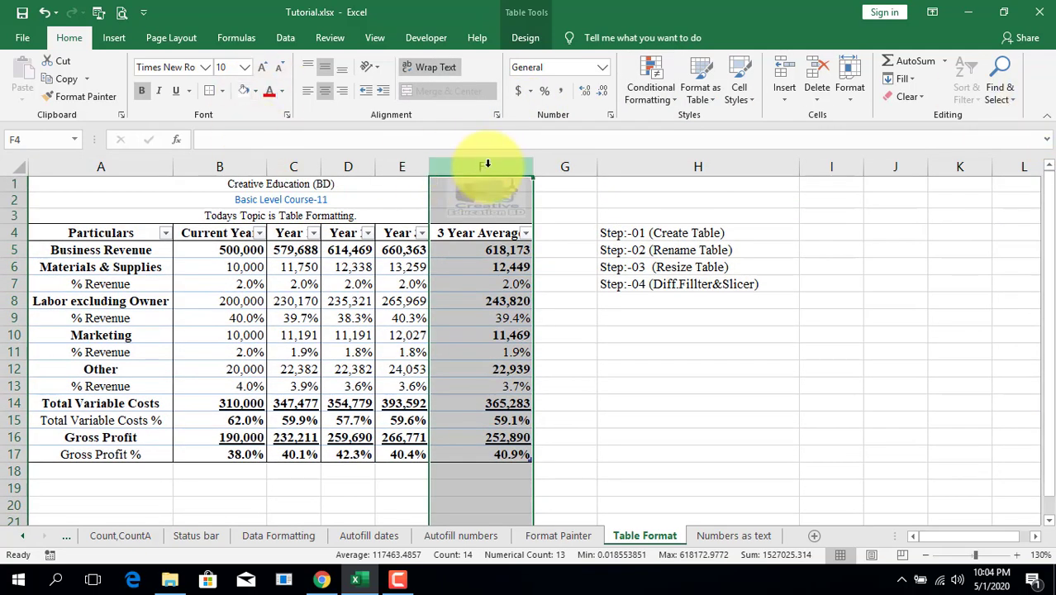
- Resize the Creative table to =$A$4:$E$17 with Resize Table
click(304, 335)
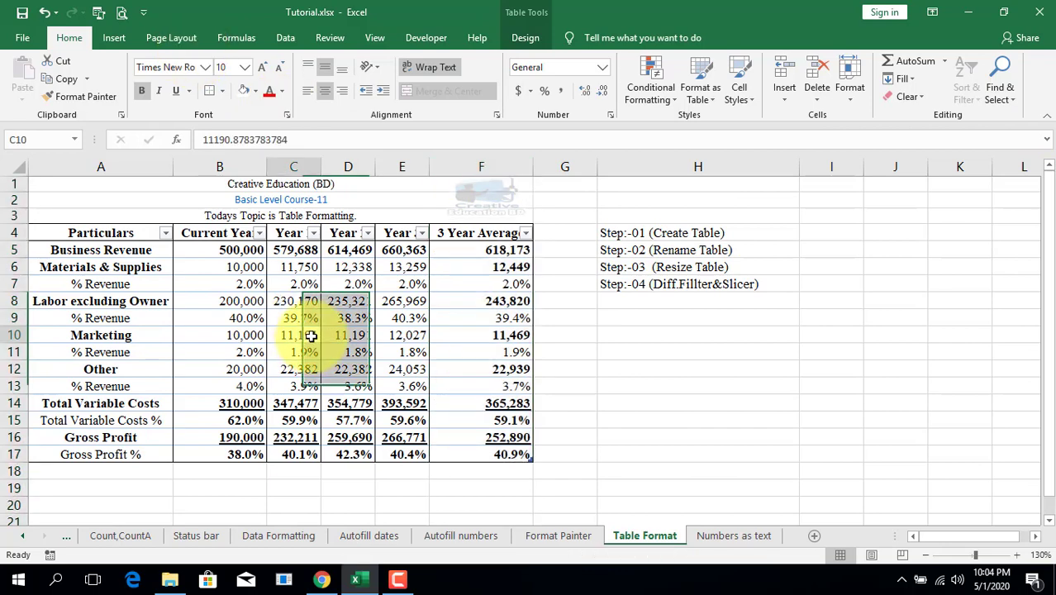
click(523, 38)
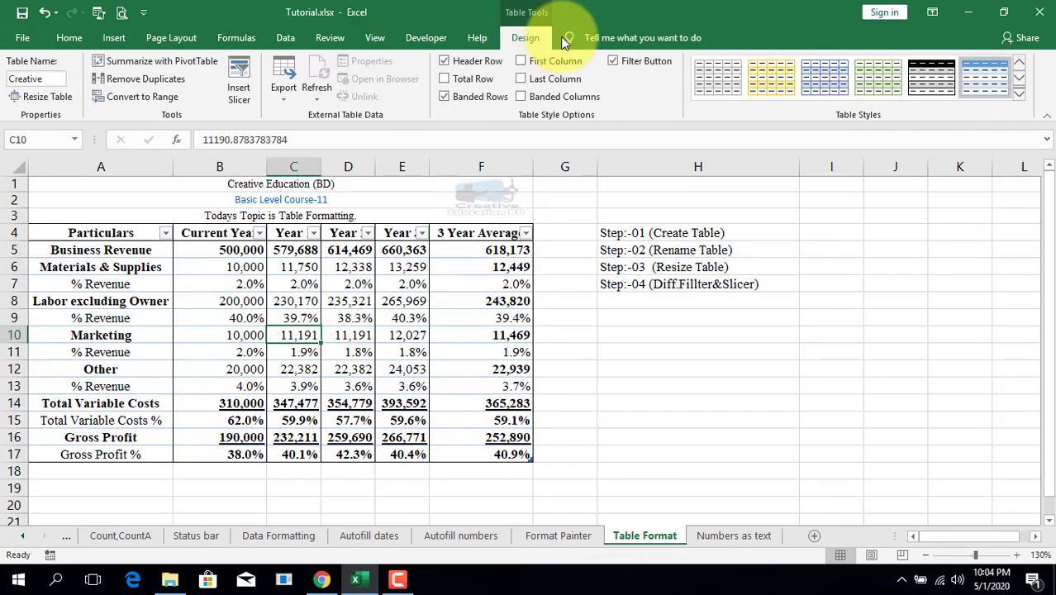
click(38, 97)
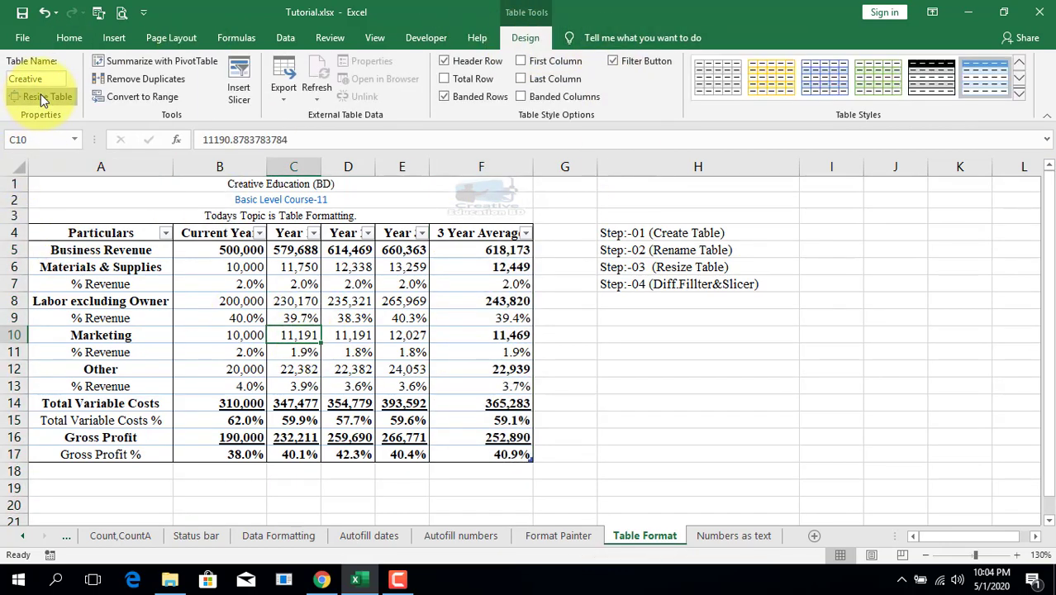
click(762, 204)
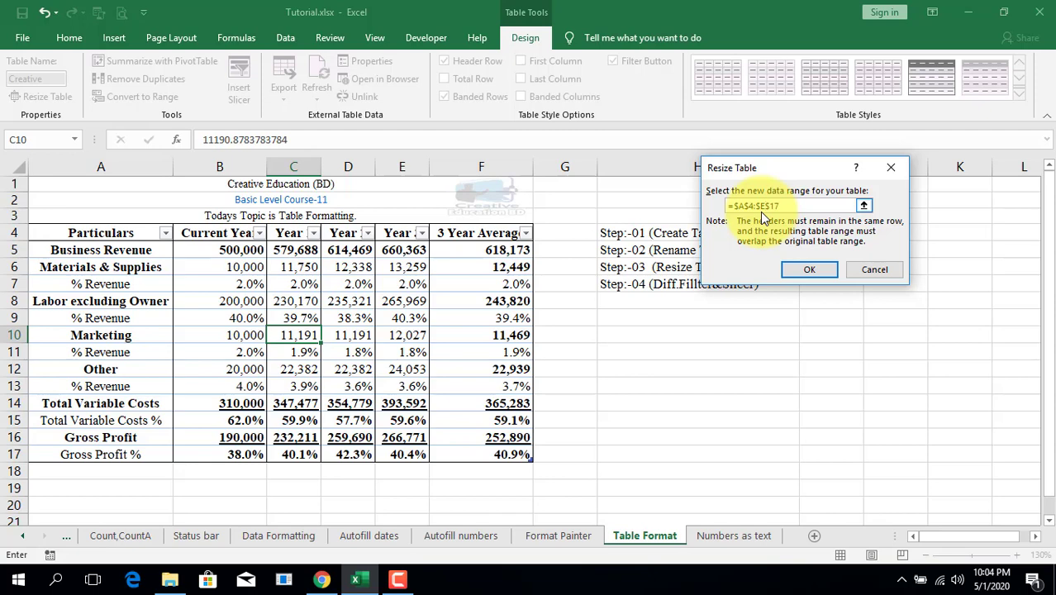
click(801, 267)
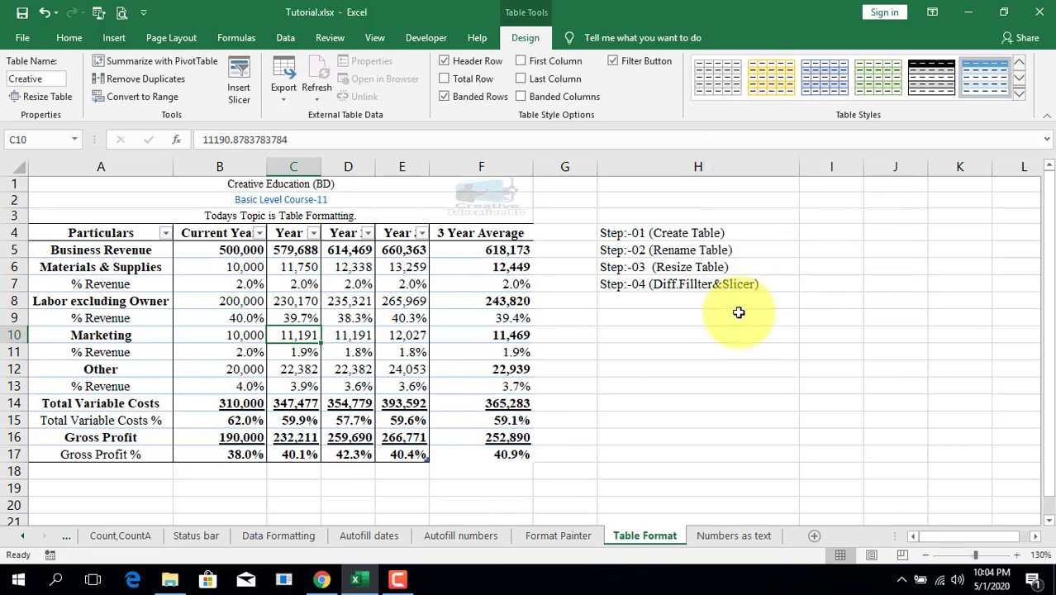
- Hide the excluded 3 Year Average column F and select cell A5
click(483, 166)
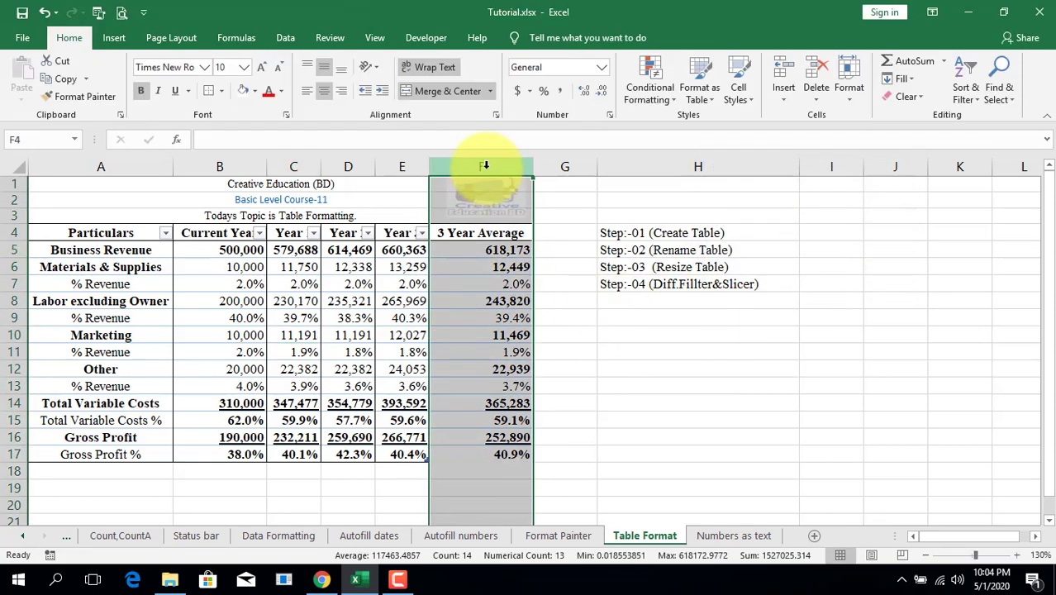
click(563, 340)
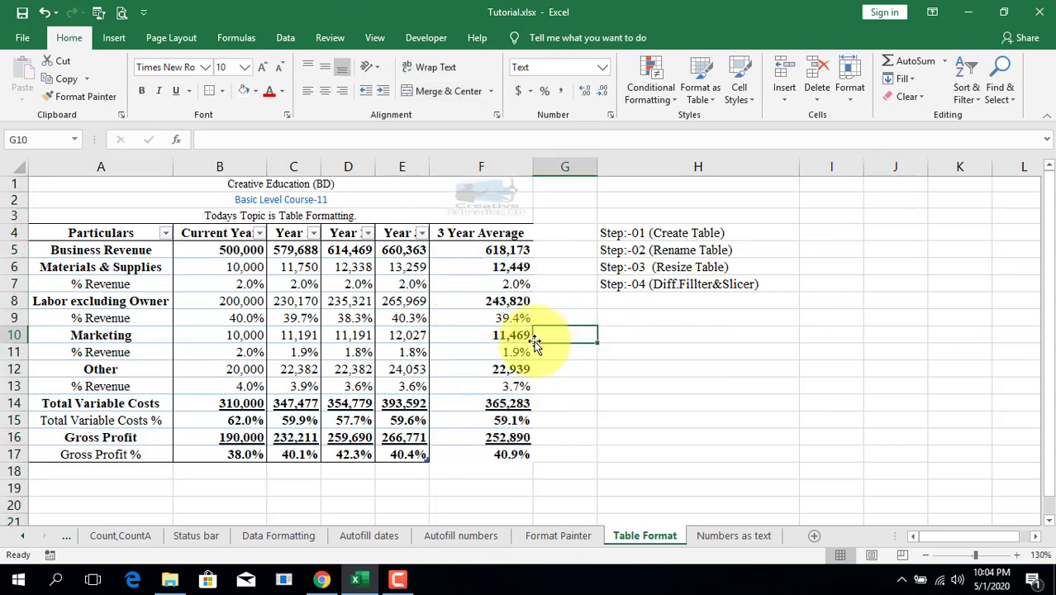
drag(403, 170, 11, 176)
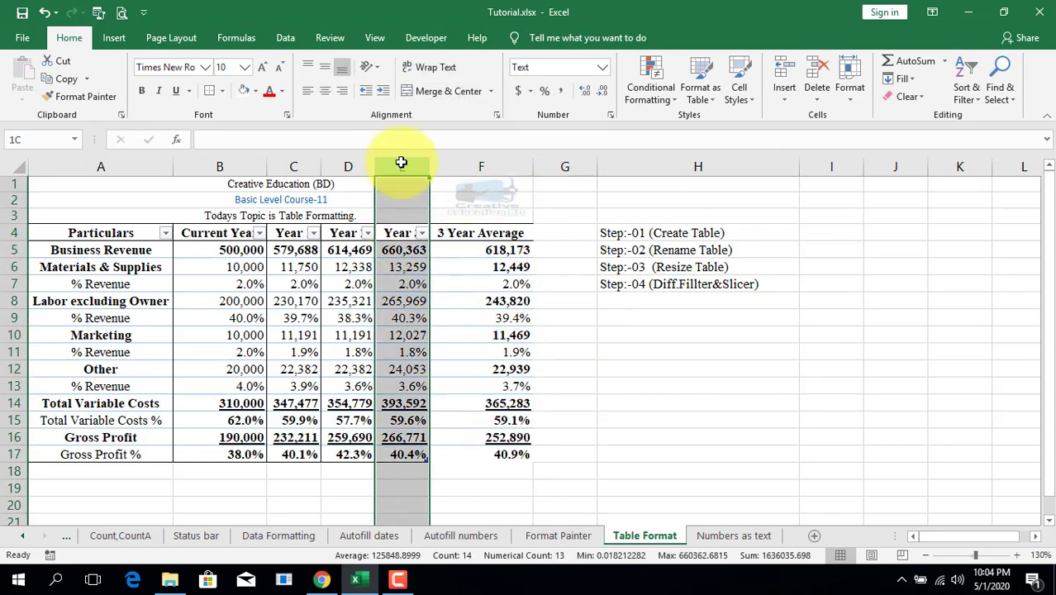
right_click(483, 166)
click(559, 376)
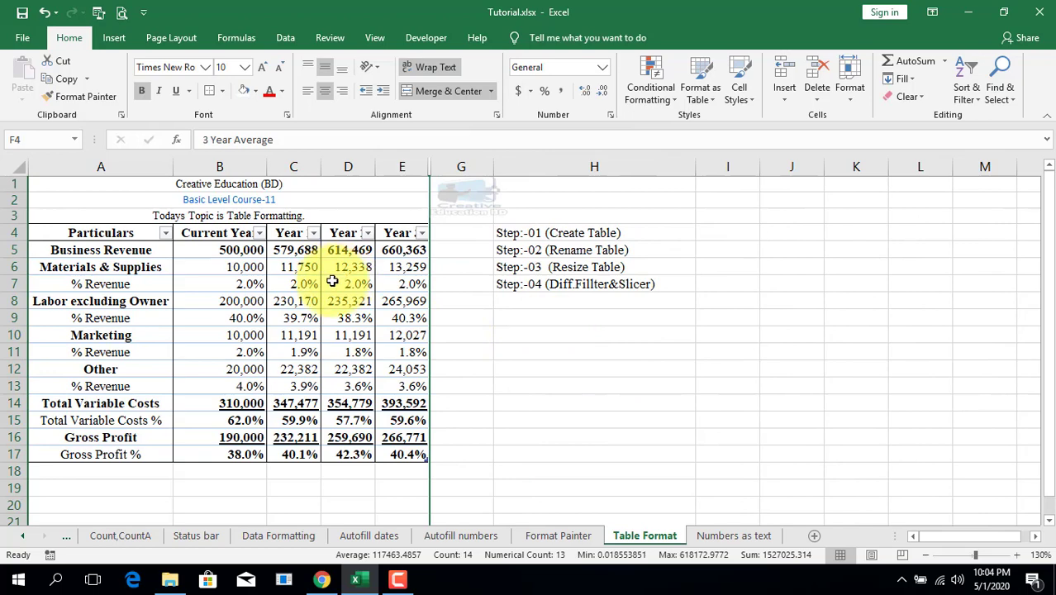
click(118, 251)
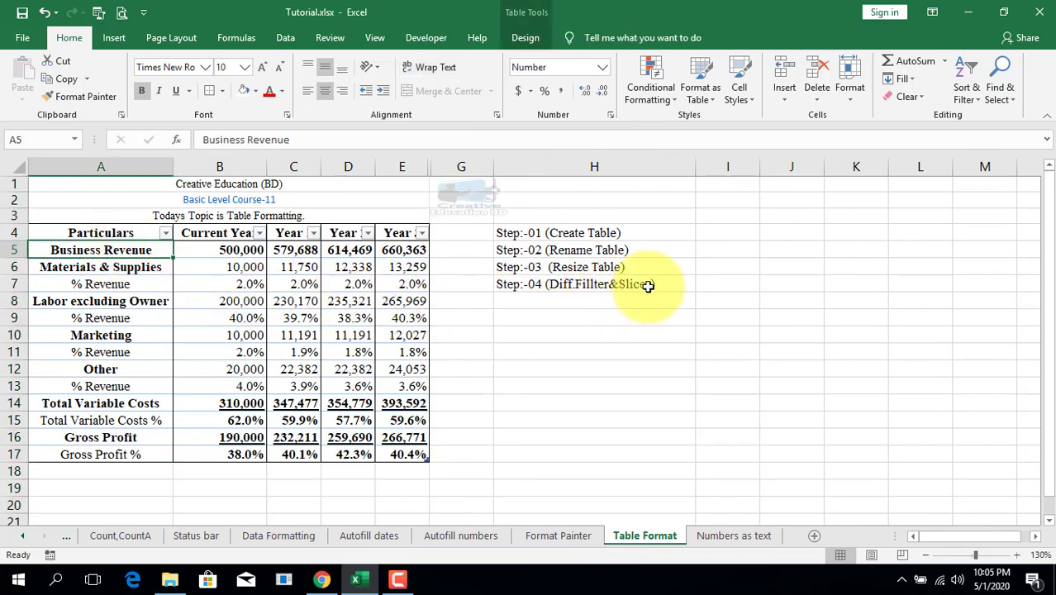
- Filter Current Year to hide three rows, then restore all its values
click(91, 233)
drag(91, 232, 416, 461)
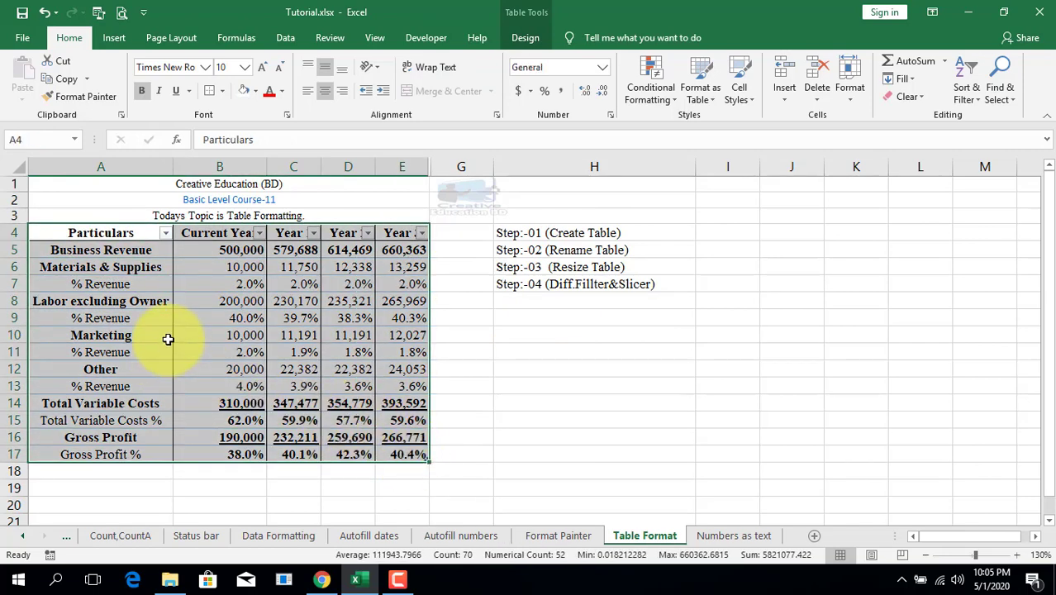
click(165, 233)
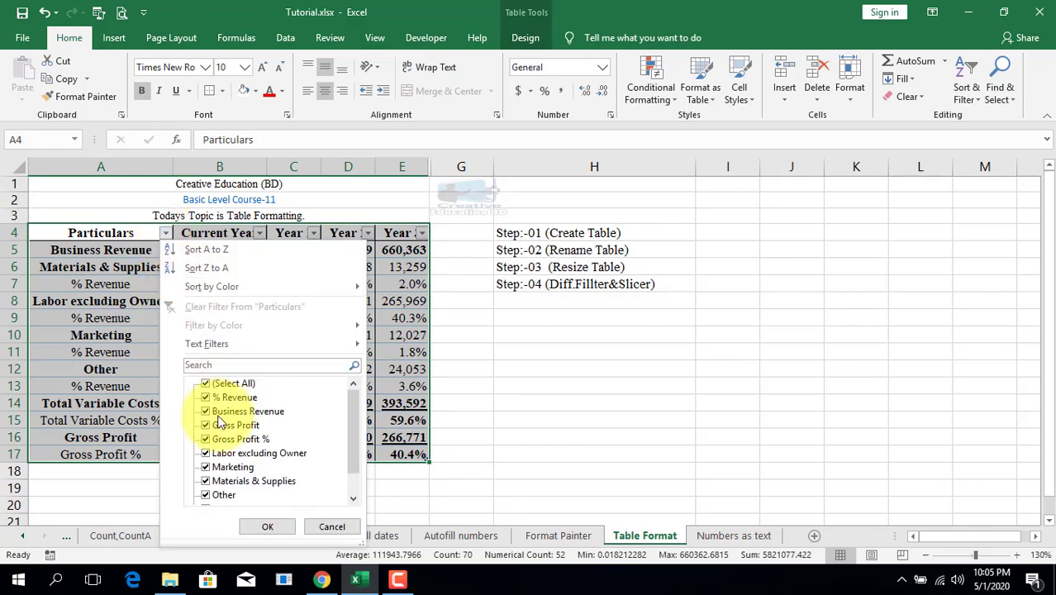
click(262, 232)
click(262, 232)
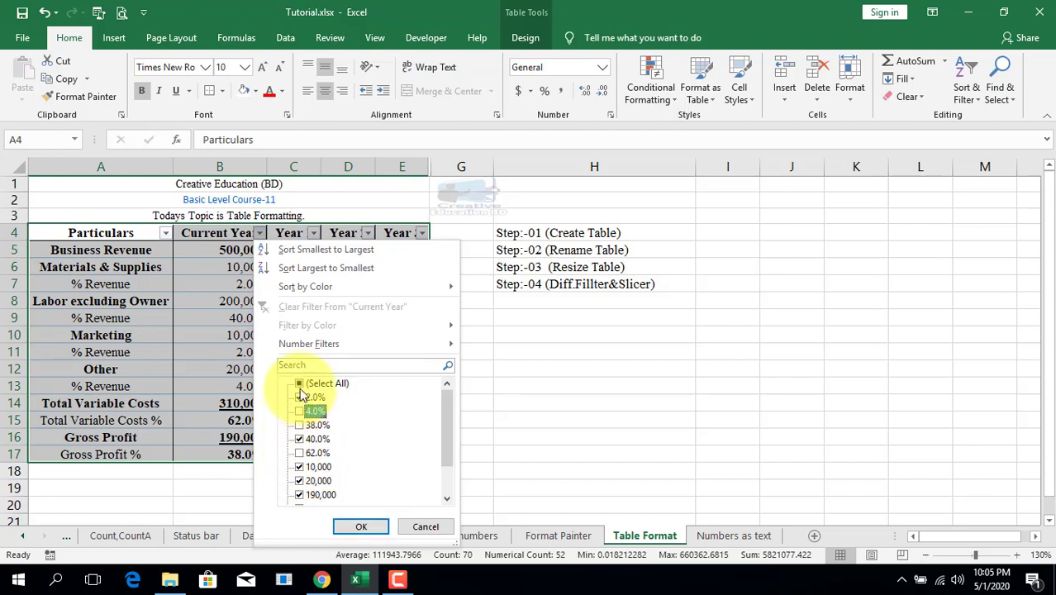
click(357, 526)
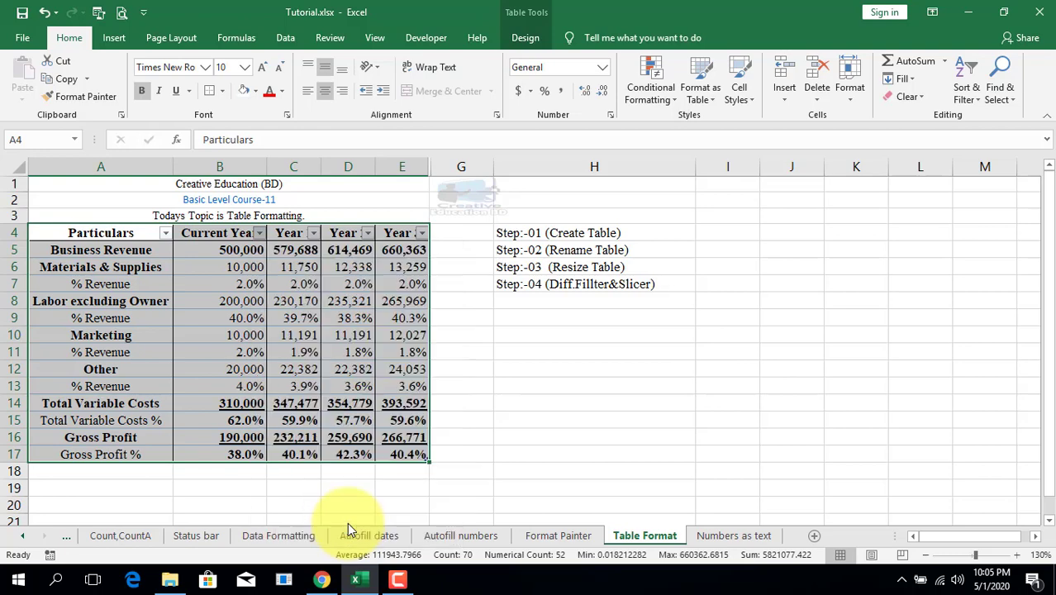
click(259, 233)
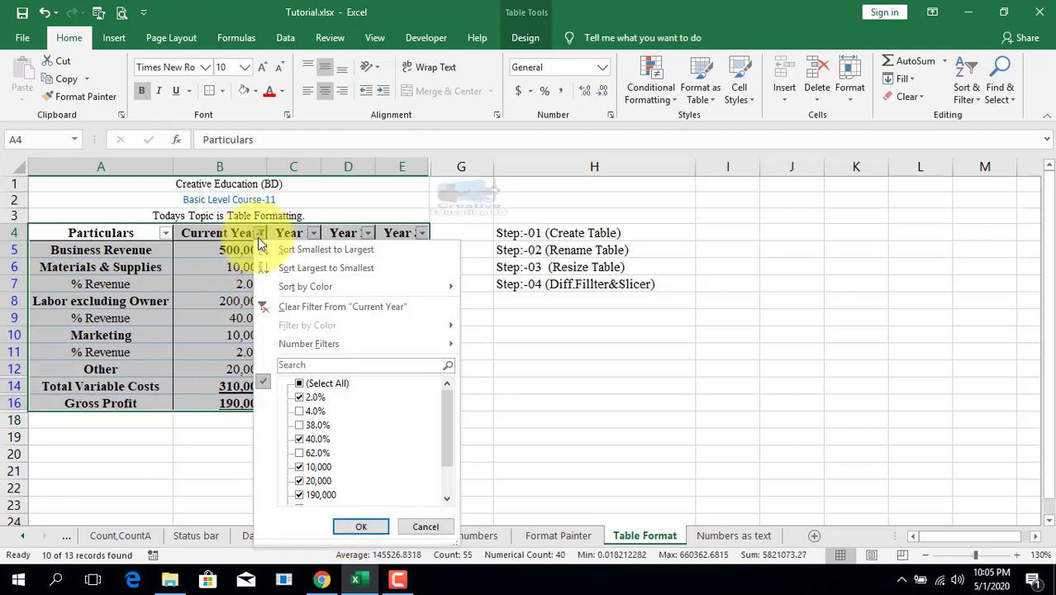
click(359, 527)
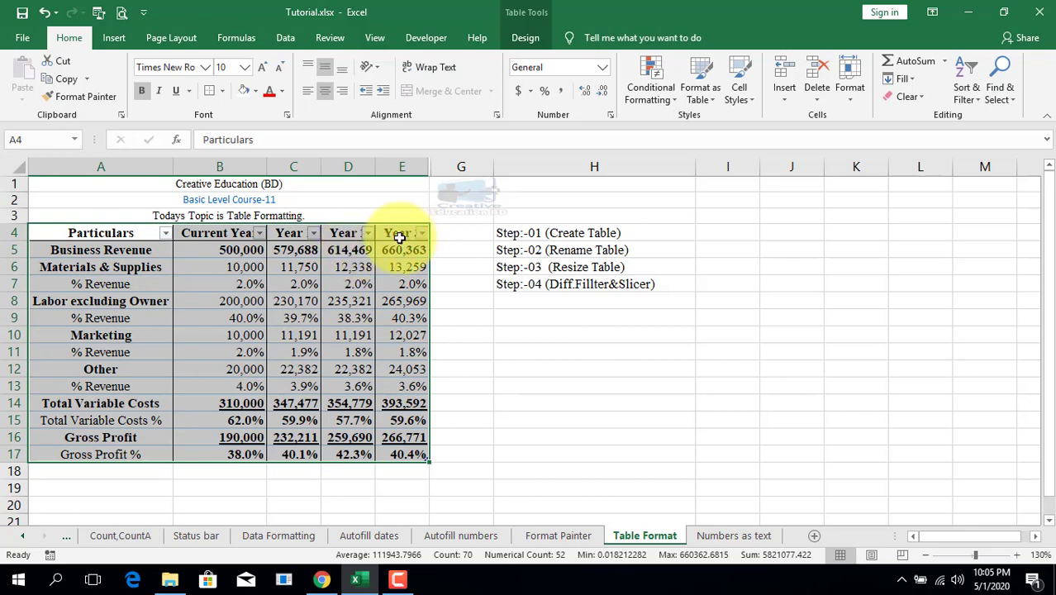
- Open and close the Particulars filter without changes, then select a cell inside the table
click(166, 234)
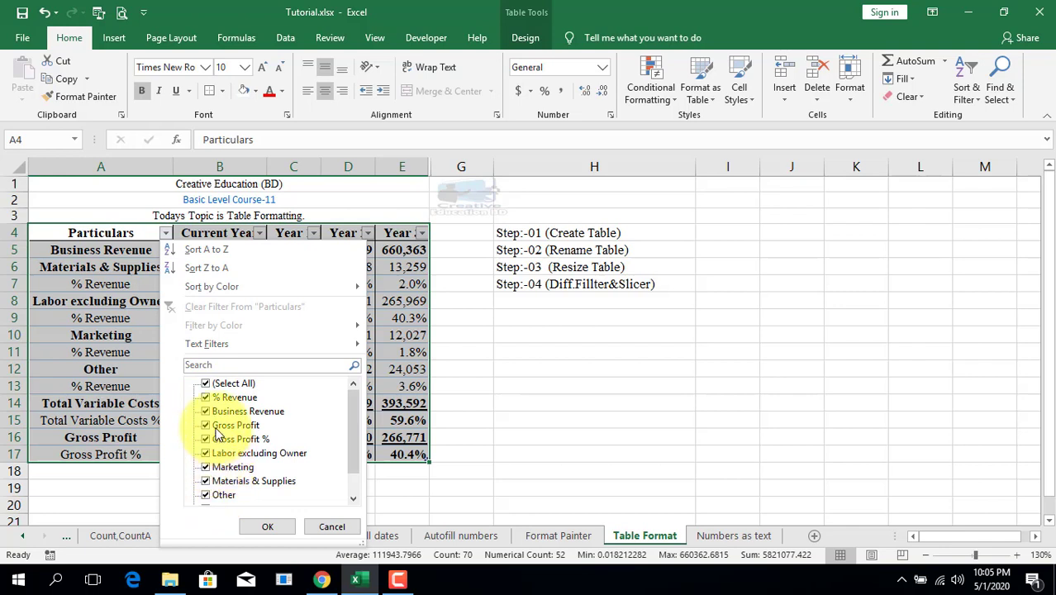
click(329, 527)
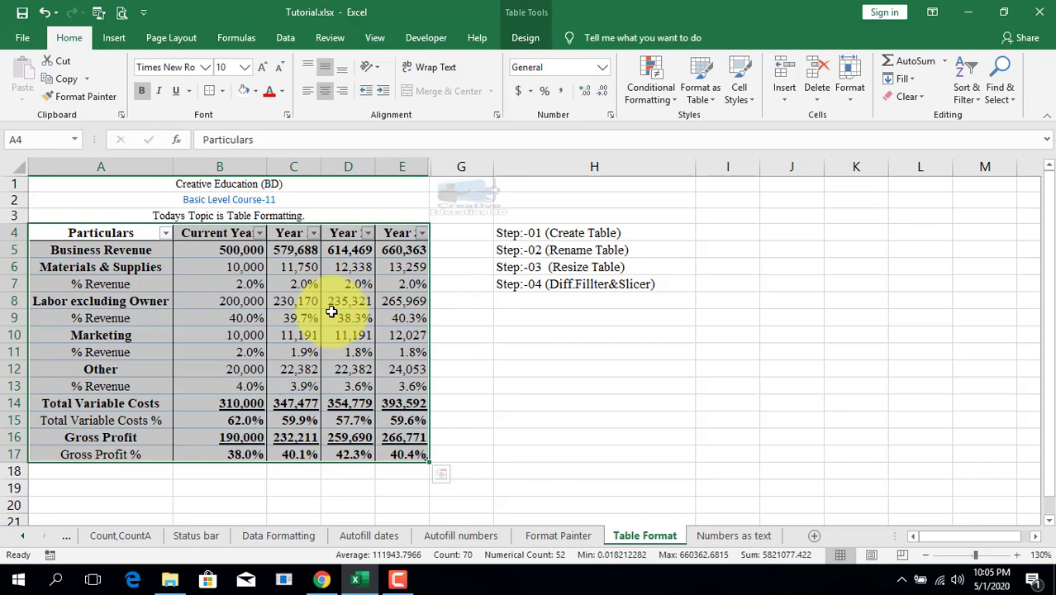
click(339, 301)
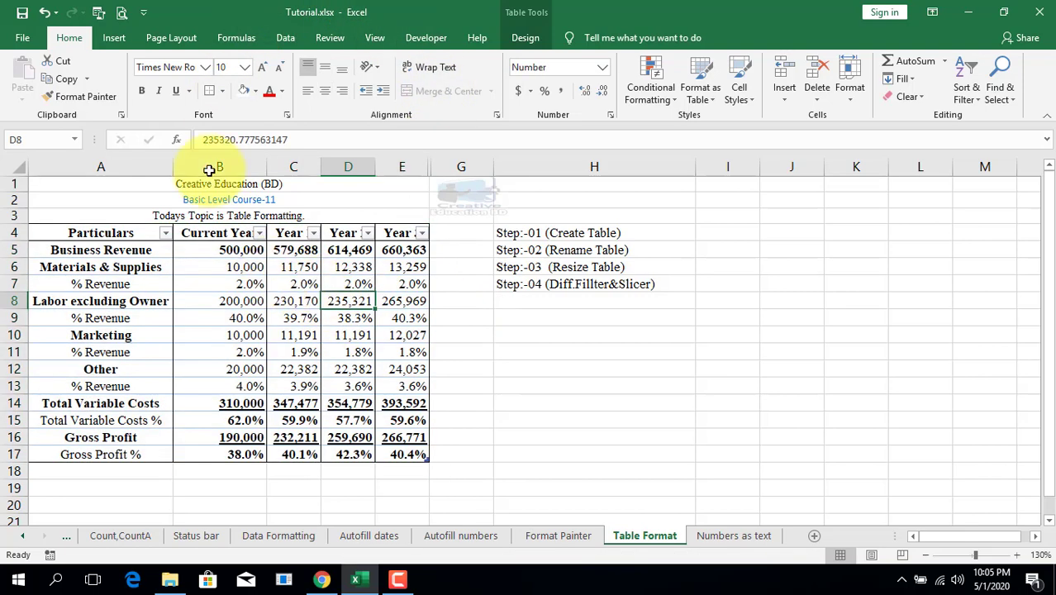
click(525, 37)
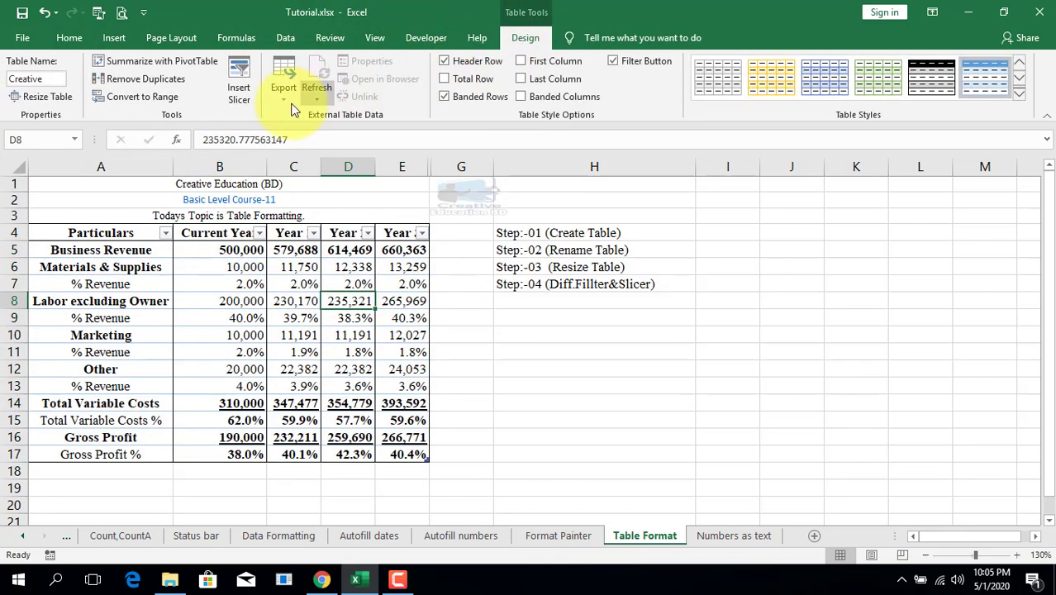
- Insert a Particulars slicer for the Creative table and move it over columns J to L
click(237, 84)
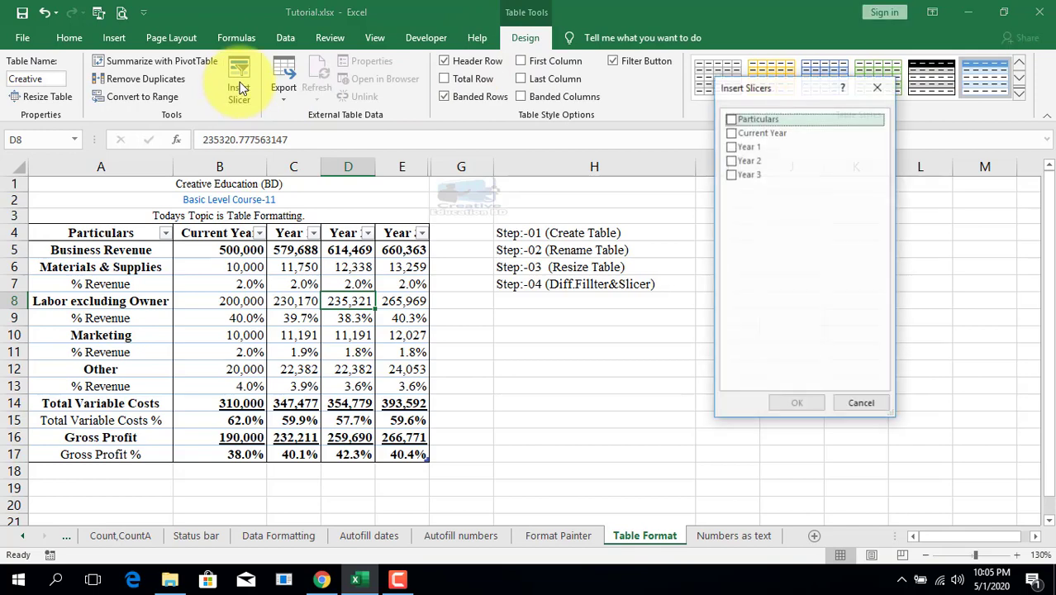
click(731, 119)
click(805, 403)
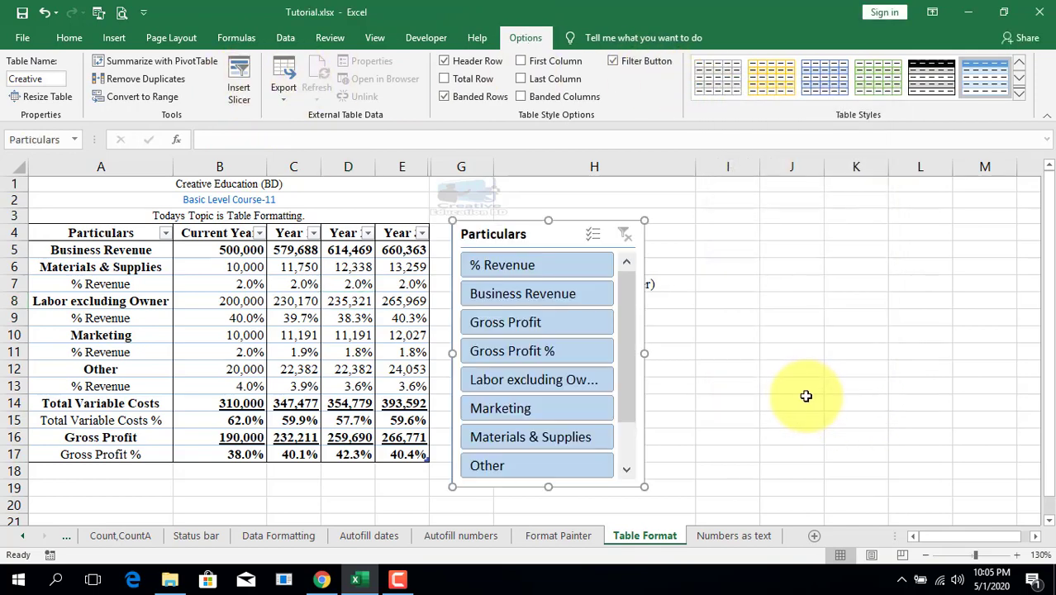
drag(529, 234, 860, 234)
click(497, 323)
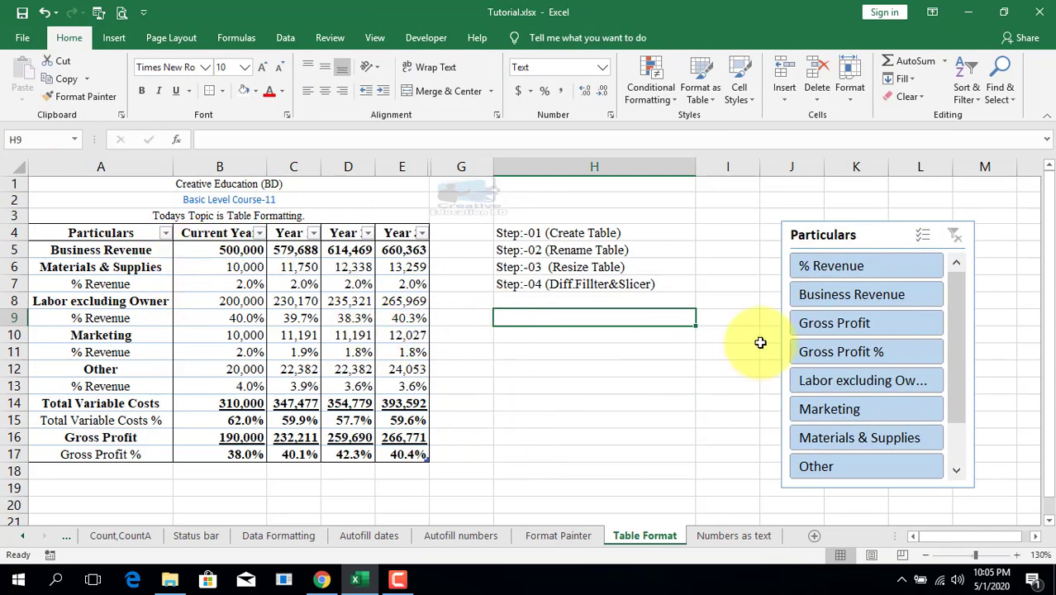
click(118, 253)
click(164, 234)
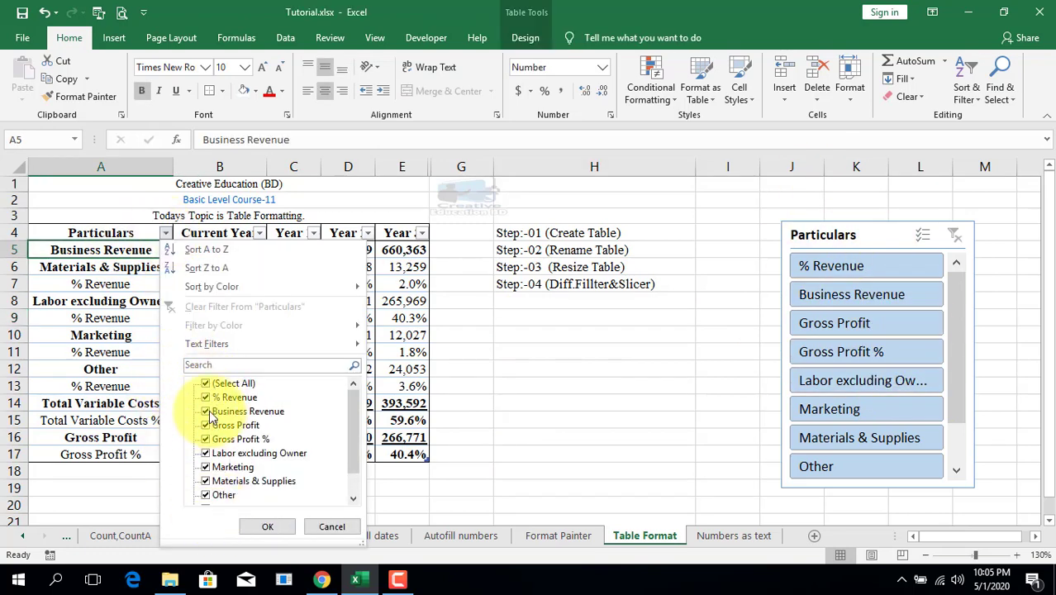
click(206, 384)
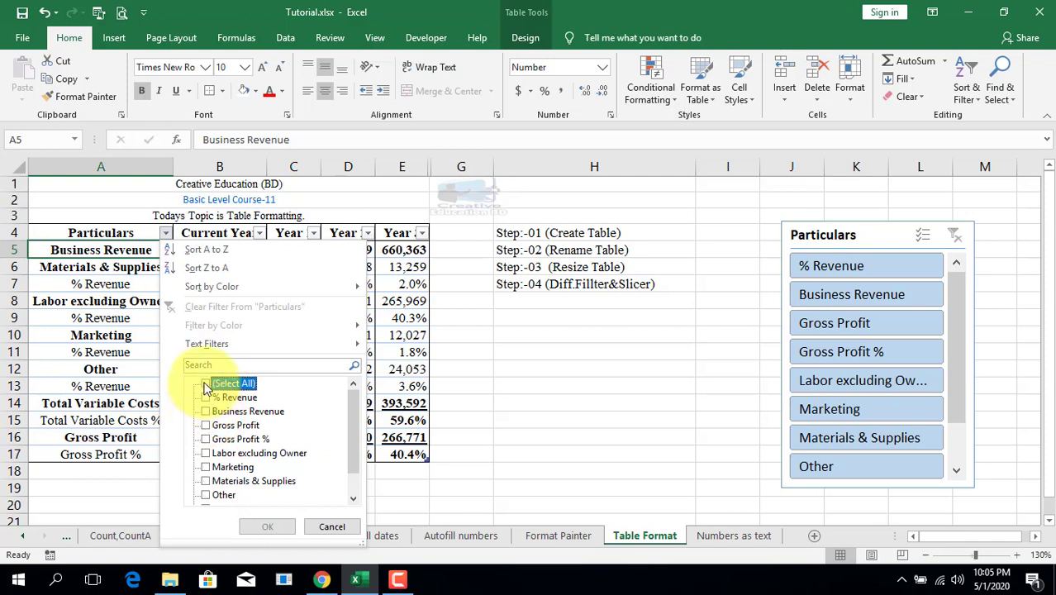
click(207, 411)
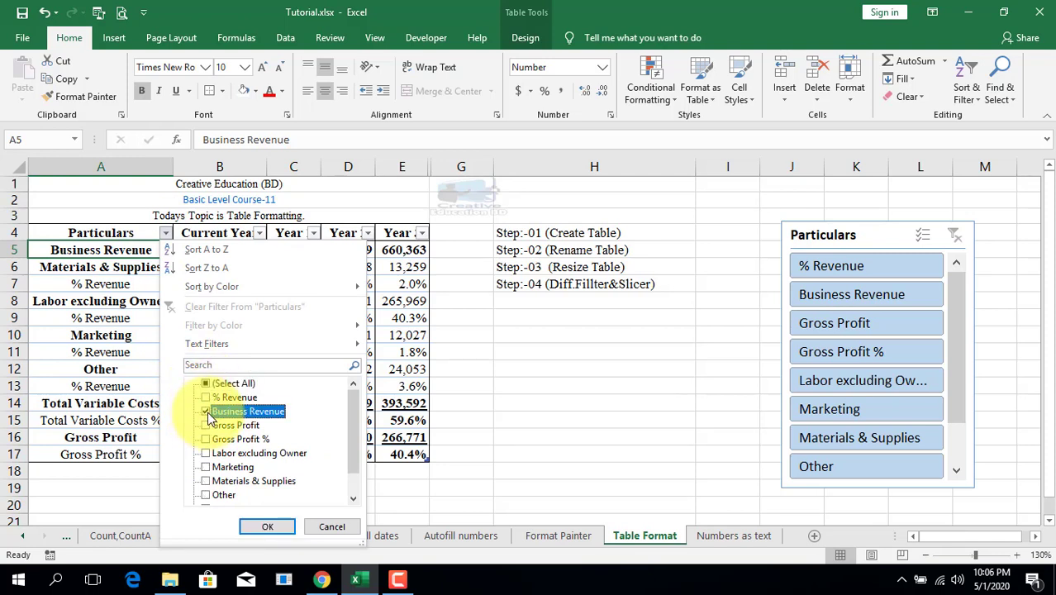
click(269, 525)
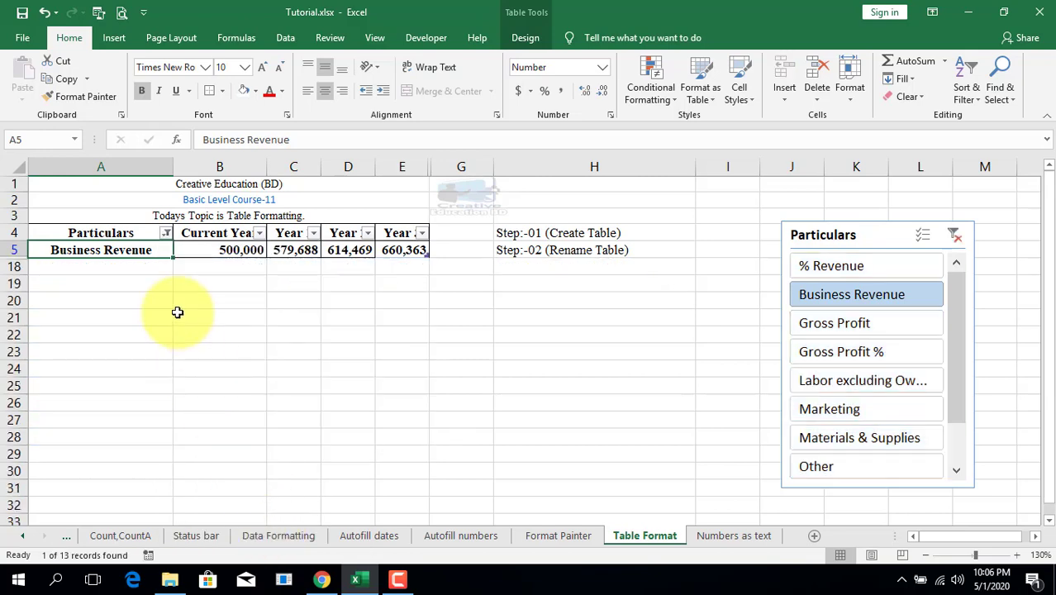
click(165, 234)
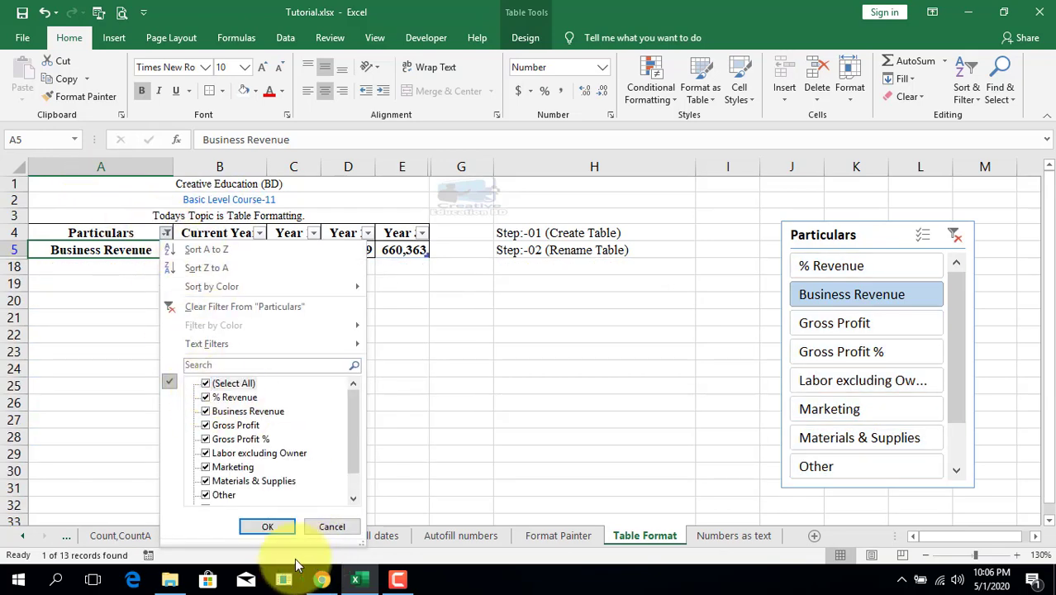
click(271, 526)
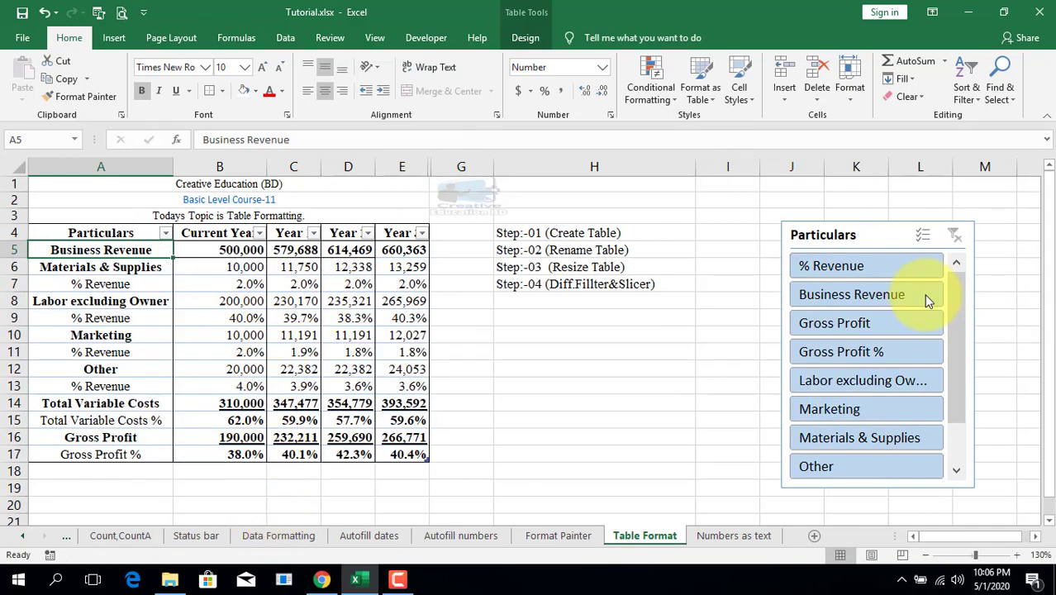
click(859, 324)
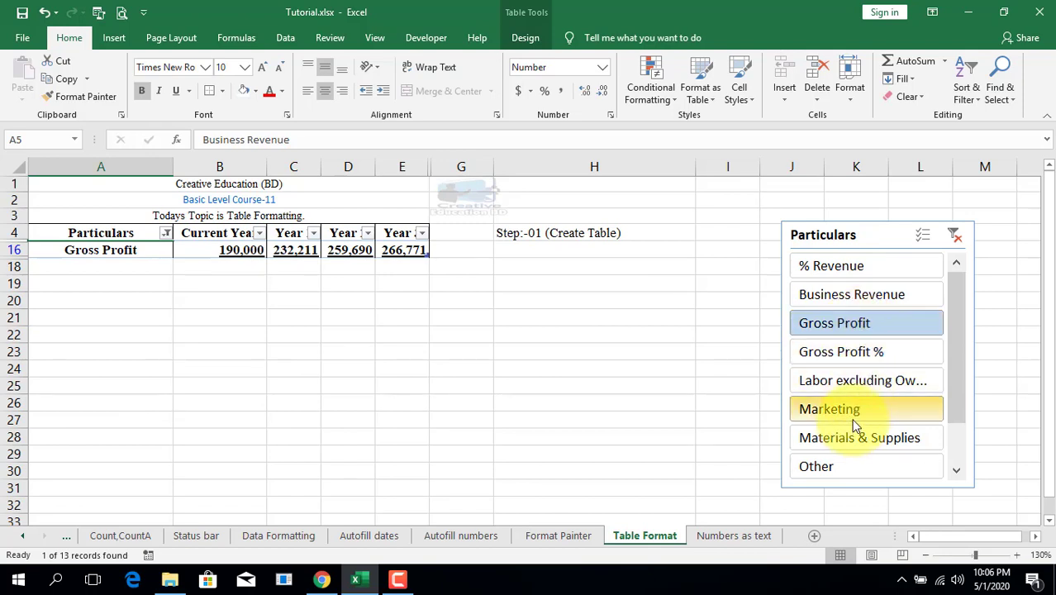
click(872, 443)
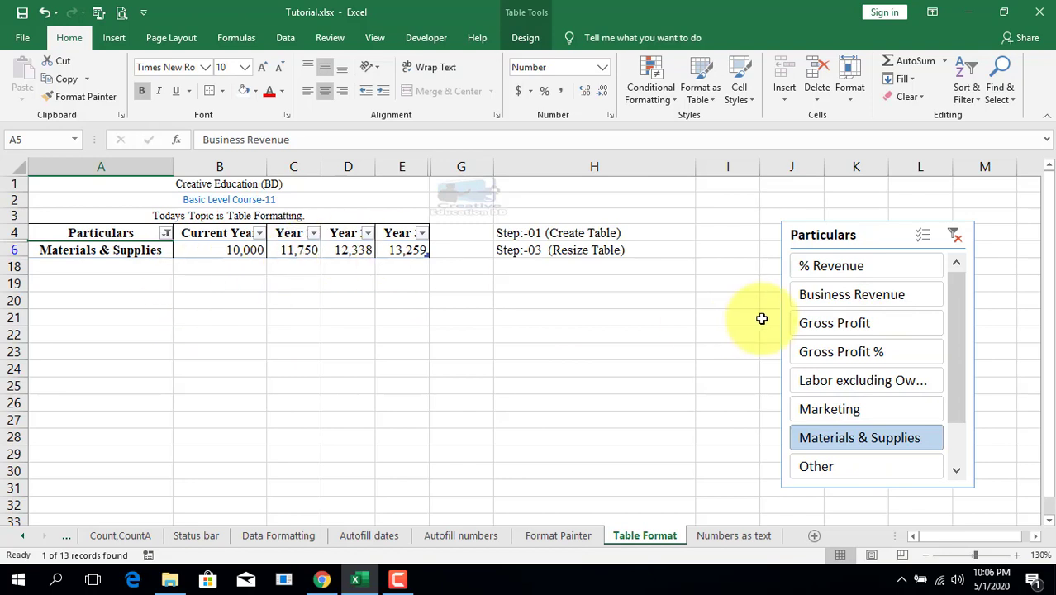
click(842, 271)
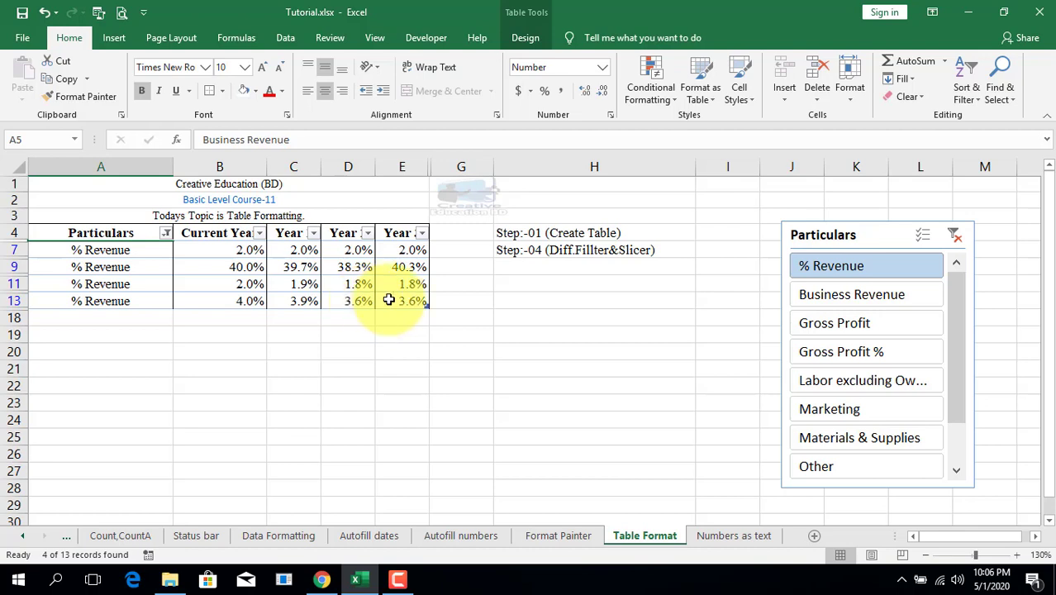
click(841, 325)
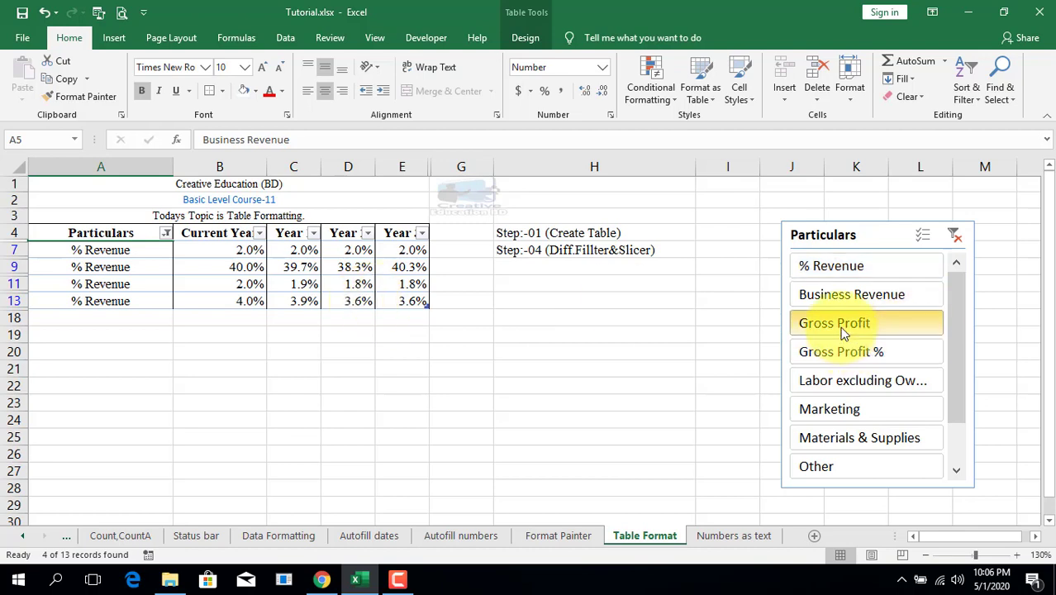
click(896, 381)
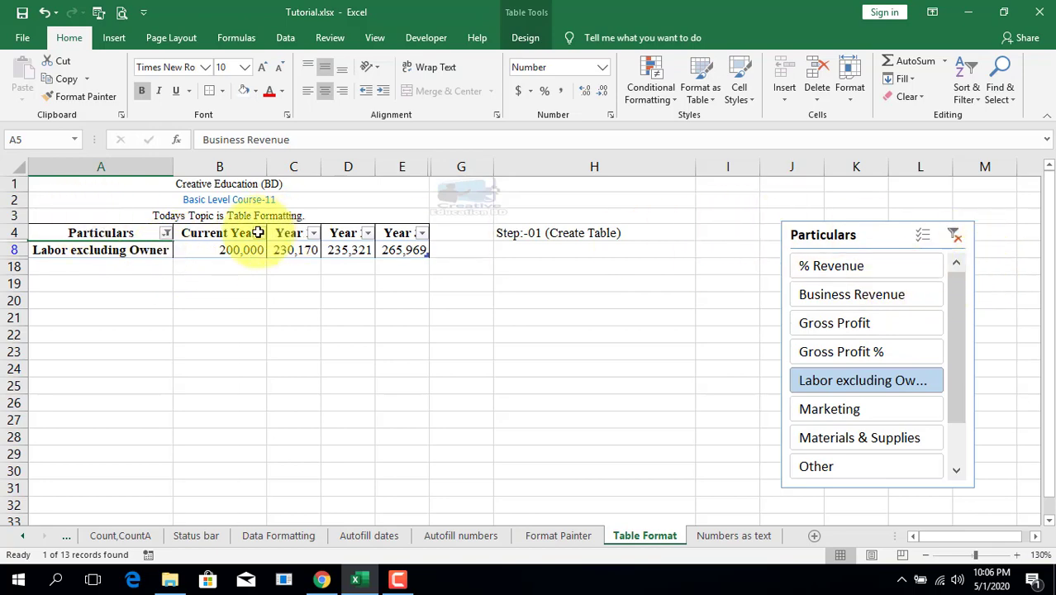
click(166, 233)
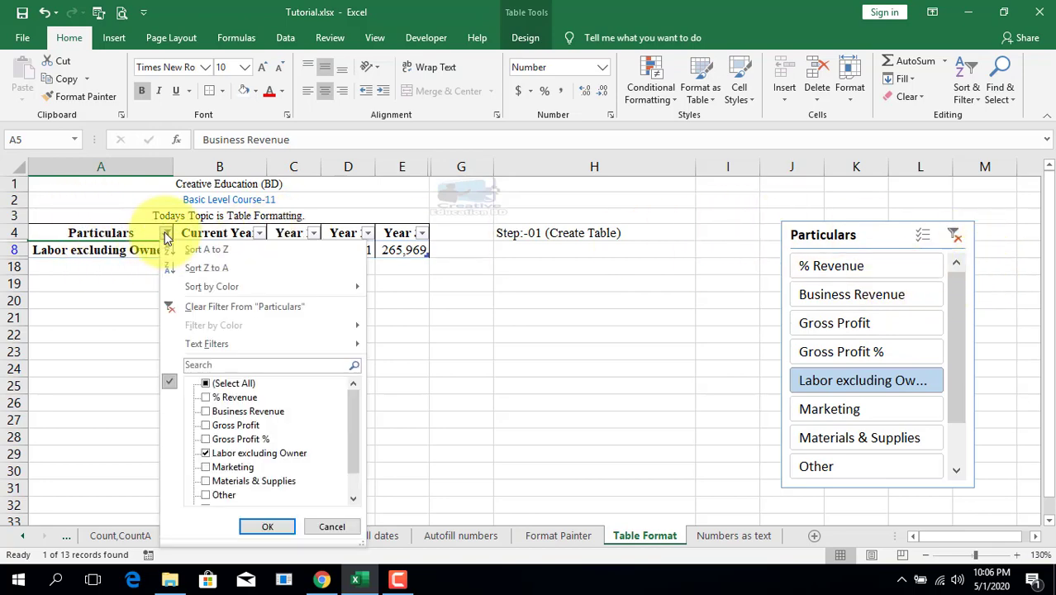
click(212, 386)
click(266, 526)
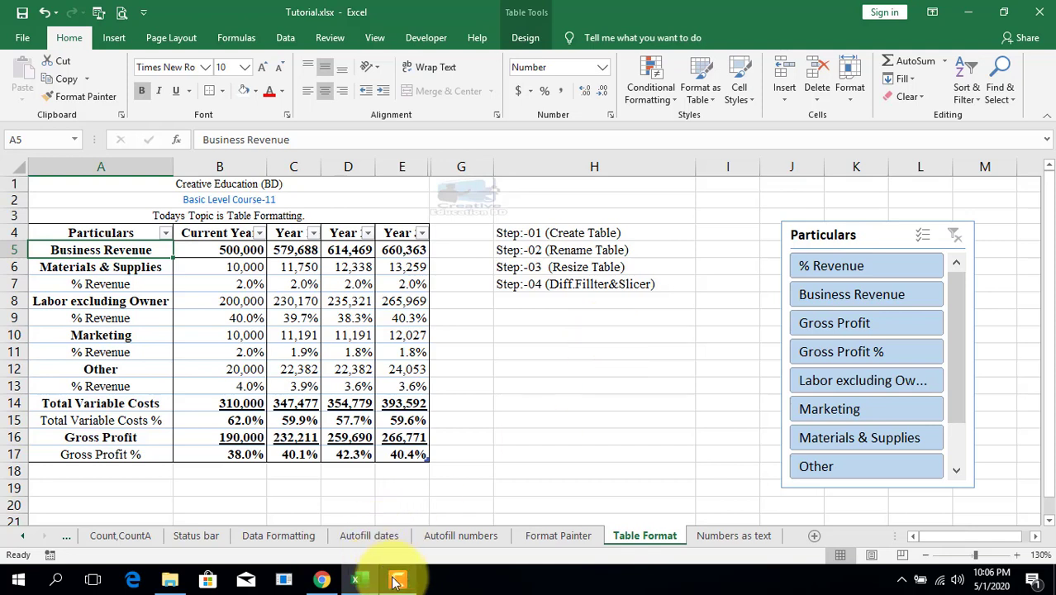
mouse_move(398, 579)
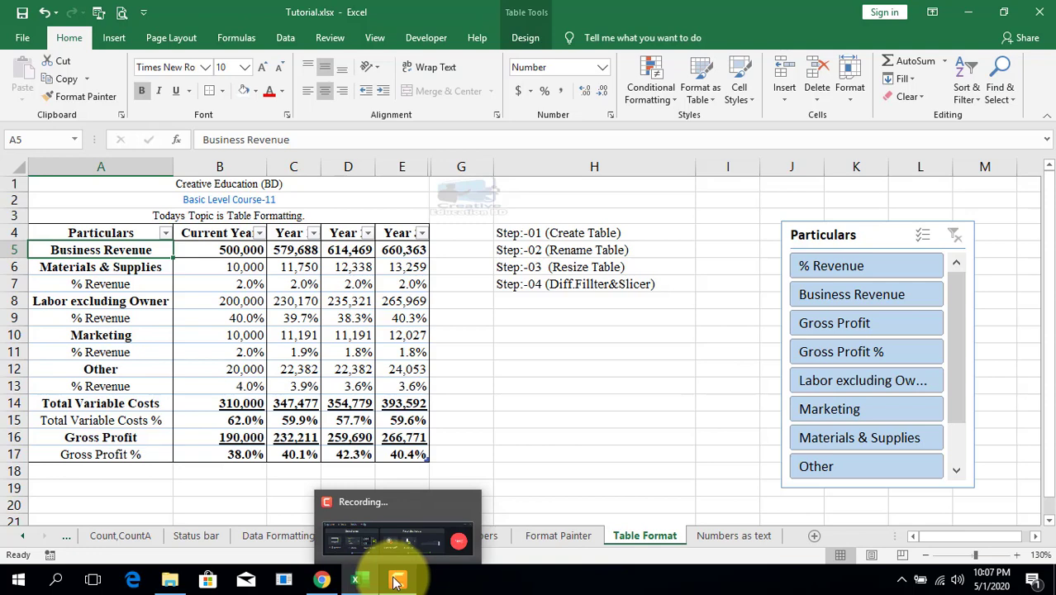
click(733, 537)
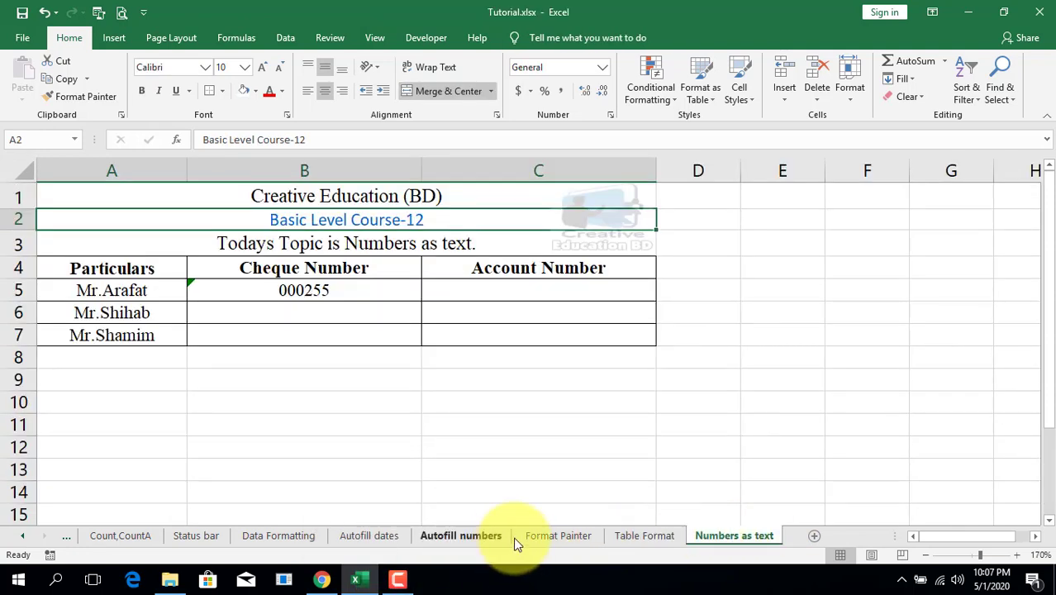
click(621, 533)
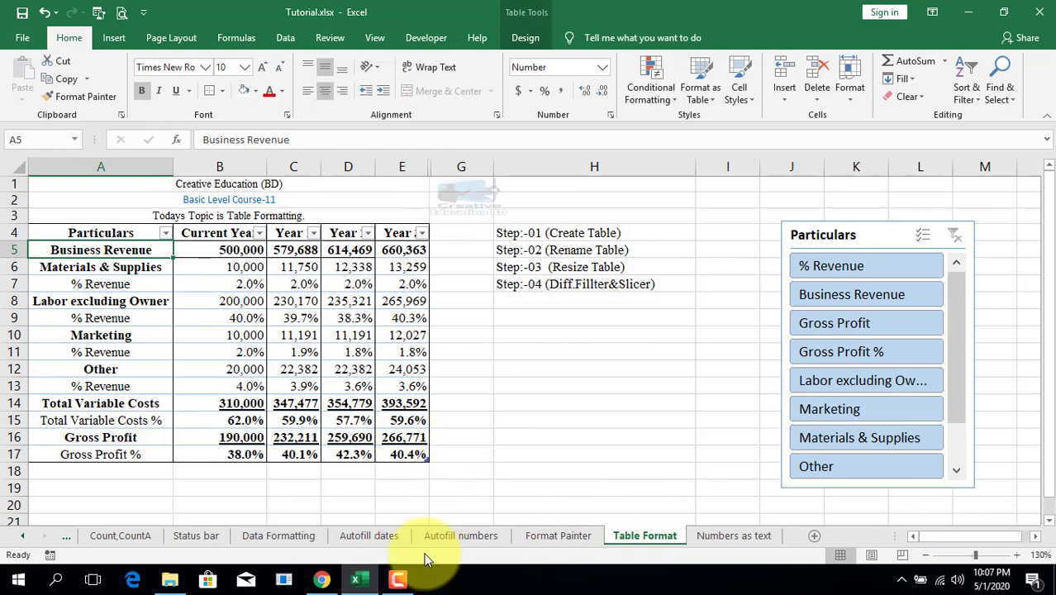
click(399, 581)
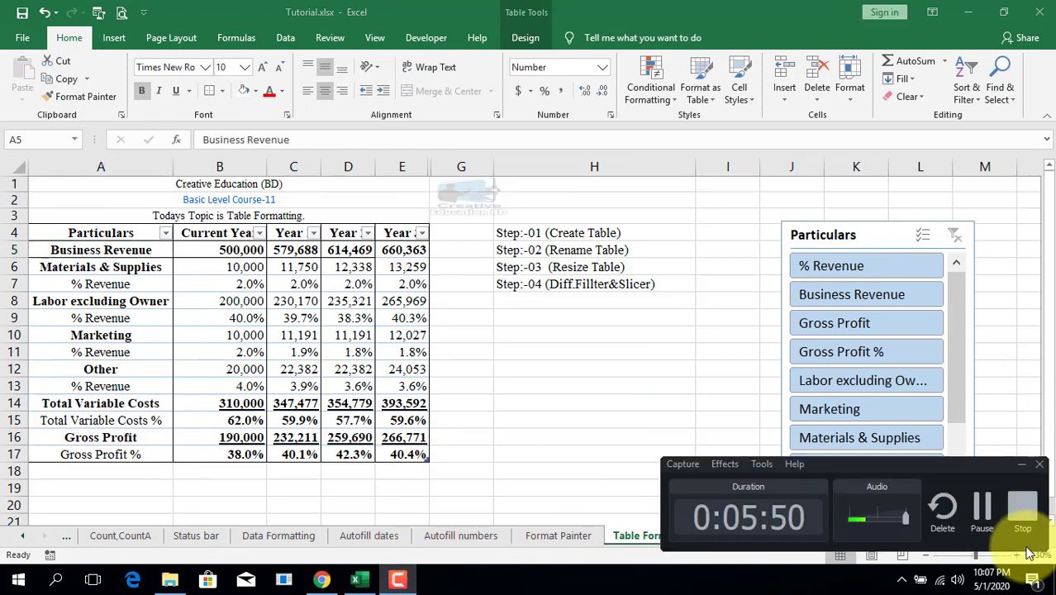